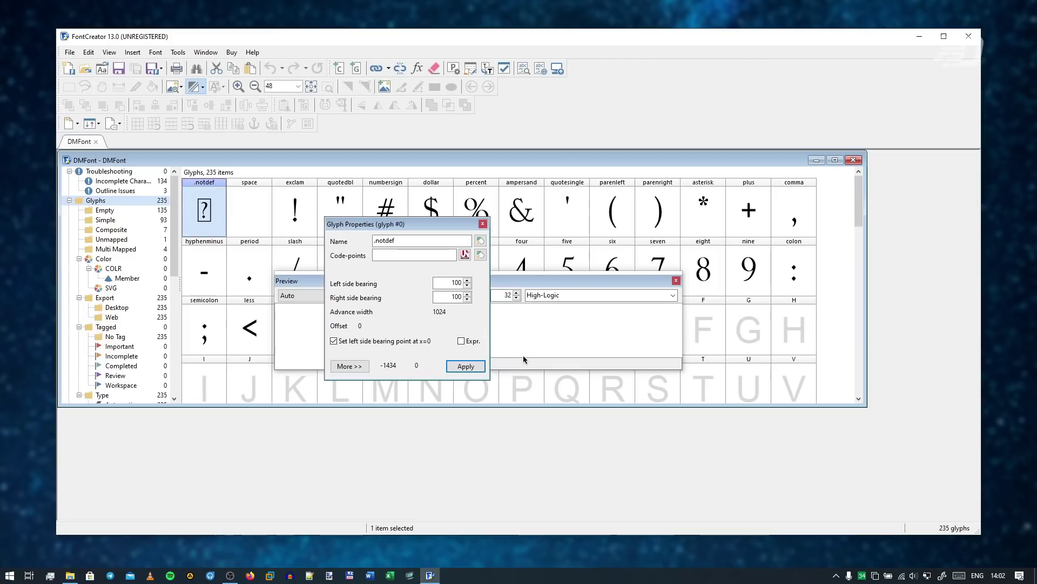
- Move the Glyph Properties and Preview windows so they do not cover the DMFont glyph overview
drag(359, 289, 649, 214)
drag(466, 282, 273, 427)
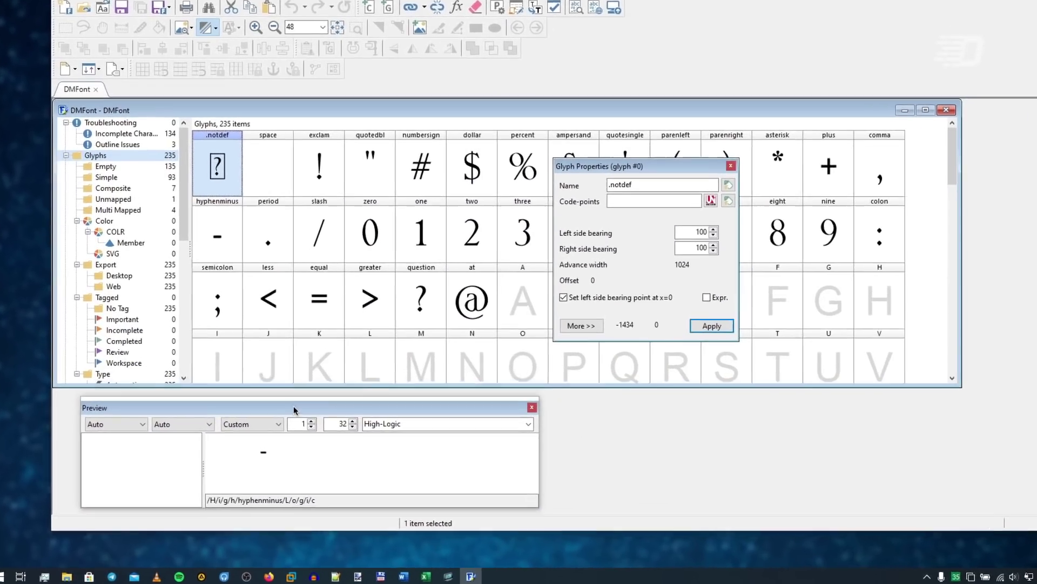
drag(623, 170, 783, 179)
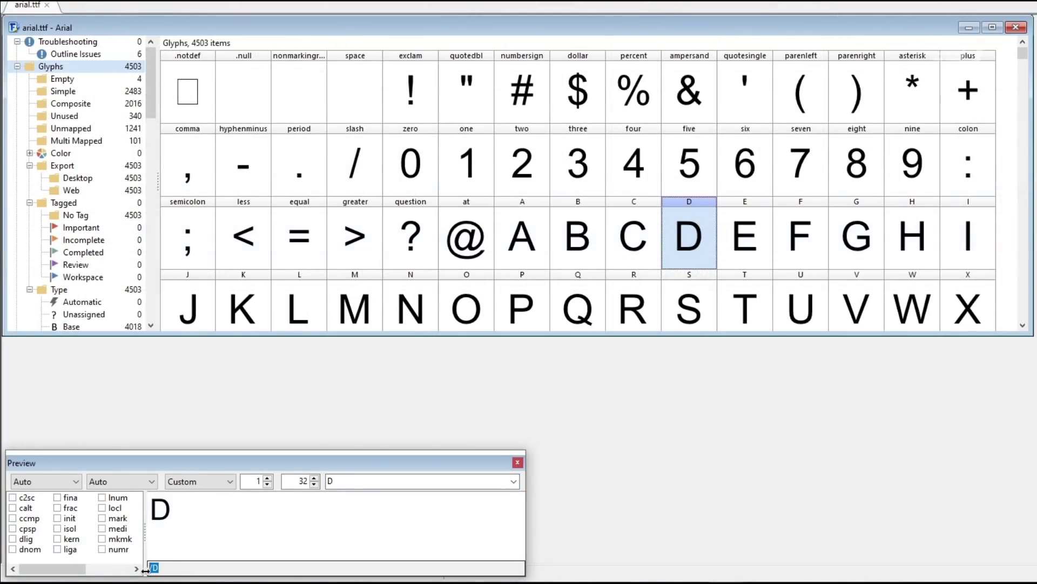
- Try deleting the D glyph from the Arial font
click(346, 483)
key(Delete)
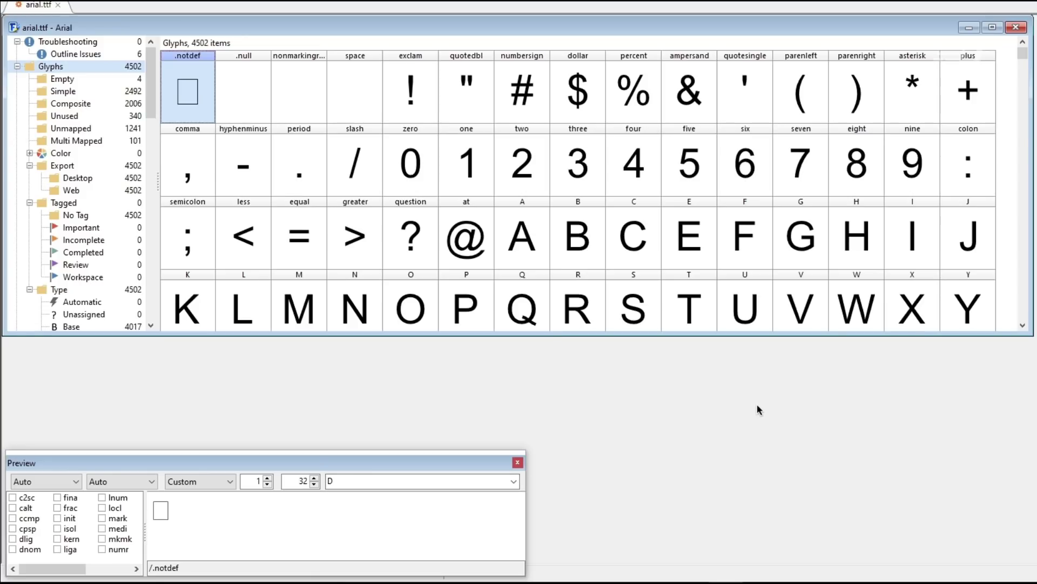
key(ctrl+z)
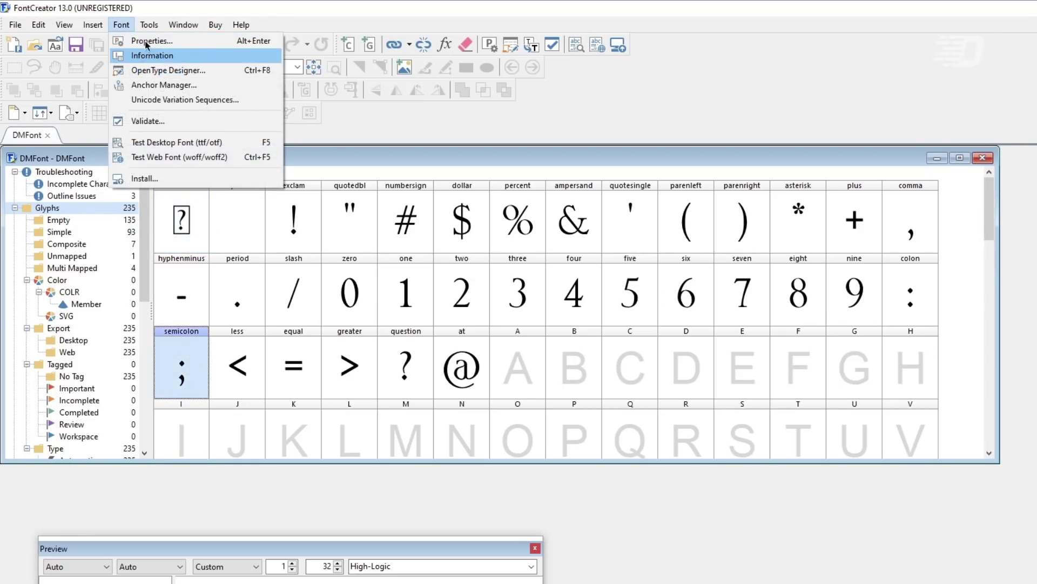
- Insert a block of additional characters into the DMFont glyph set
mouse_move(102, 25)
click(115, 42)
scroll(640, 329, down, 20)
scroll(640, 328, down, 5)
scroll(621, 325, up, 3)
click(524, 236)
drag(480, 238, 701, 258)
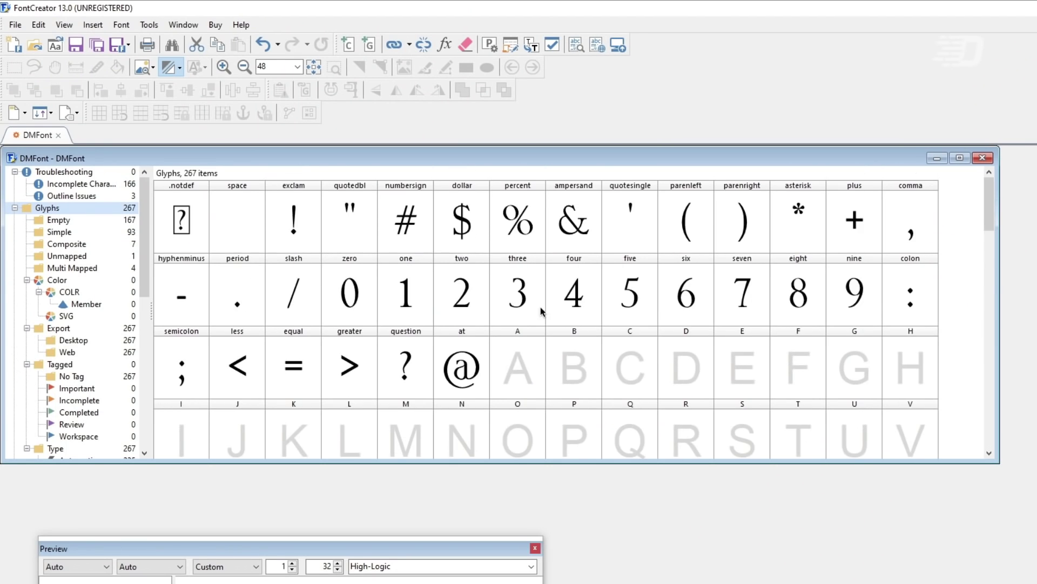
- Draw a handwritten capital A in the empty A glyph using Free Draw with a brush width of 64
scroll(541, 311, down, 3)
scroll(541, 312, up, 3)
click(526, 384)
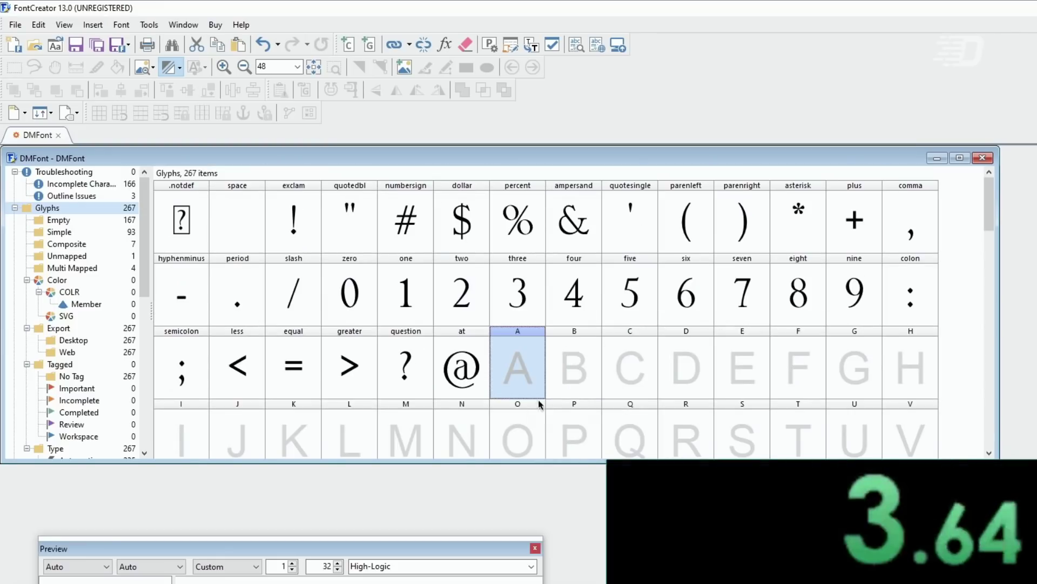
double_click(527, 366)
drag(308, 193, 914, 185)
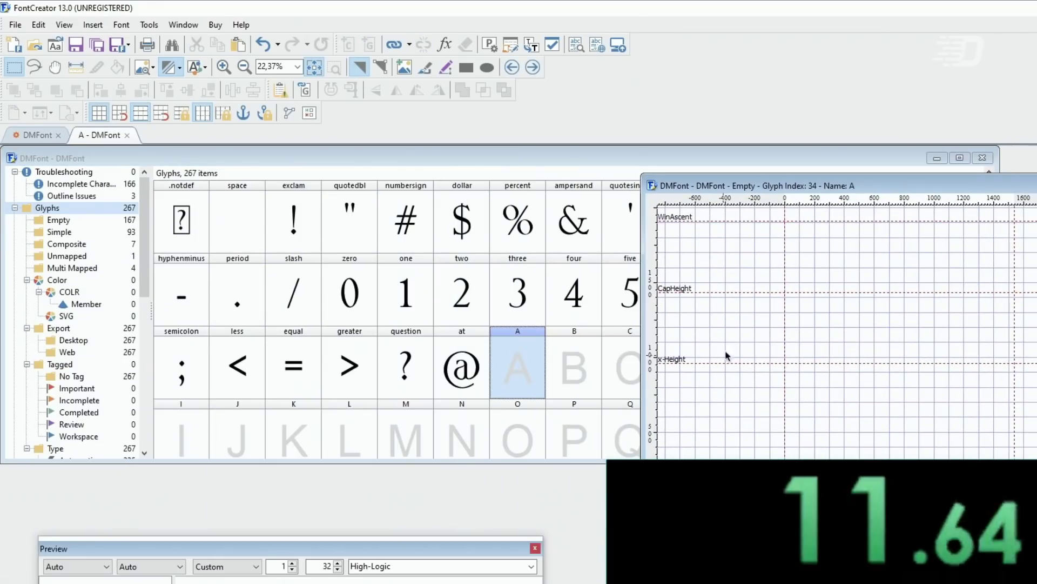
click(426, 68)
mouse_move(904, 307)
mouse_down()
mouse_move(886, 506)
mouse_move(922, 500)
mouse_up()
drag(854, 422, 967, 389)
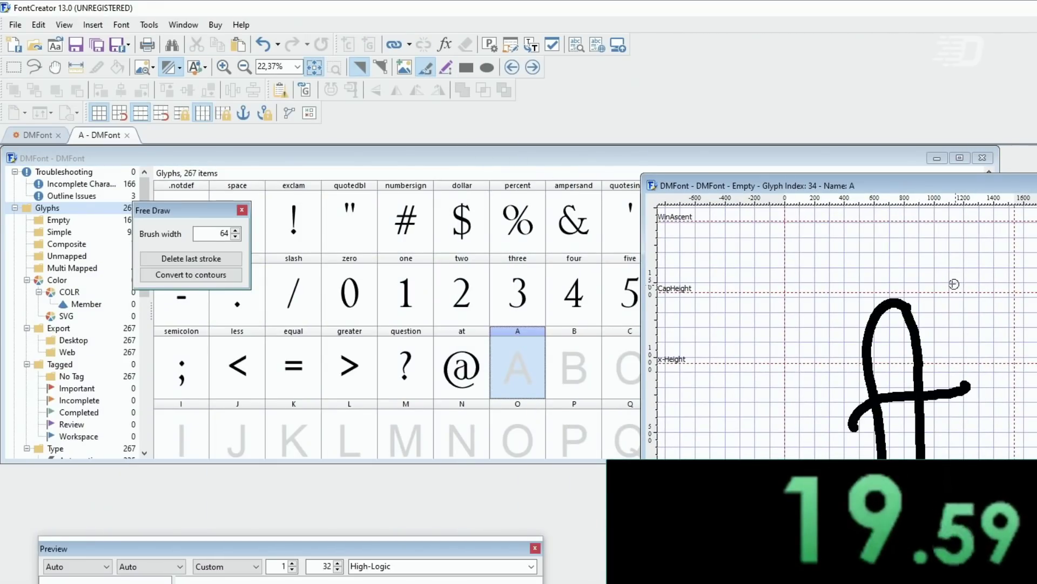
click(1036, 185)
- Draw a handwritten capital B in the empty B glyph using Free Draw with a brush width of 64
double_click(586, 351)
drag(432, 201, 922, 204)
click(425, 67)
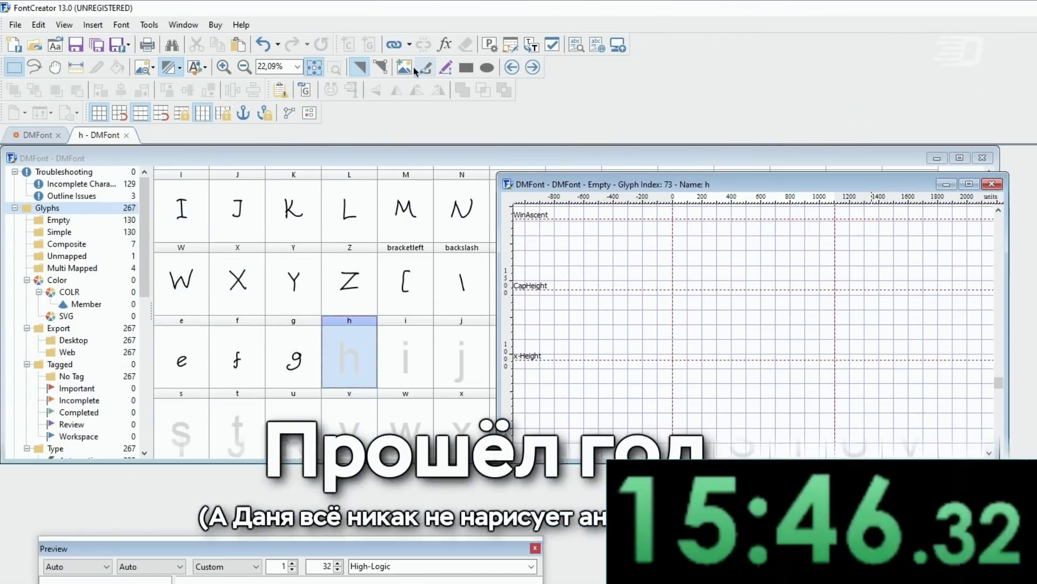
drag(730, 381, 787, 457)
click(992, 184)
- Draw a handwritten lowercase i in the empty i glyph using Free Draw
double_click(407, 364)
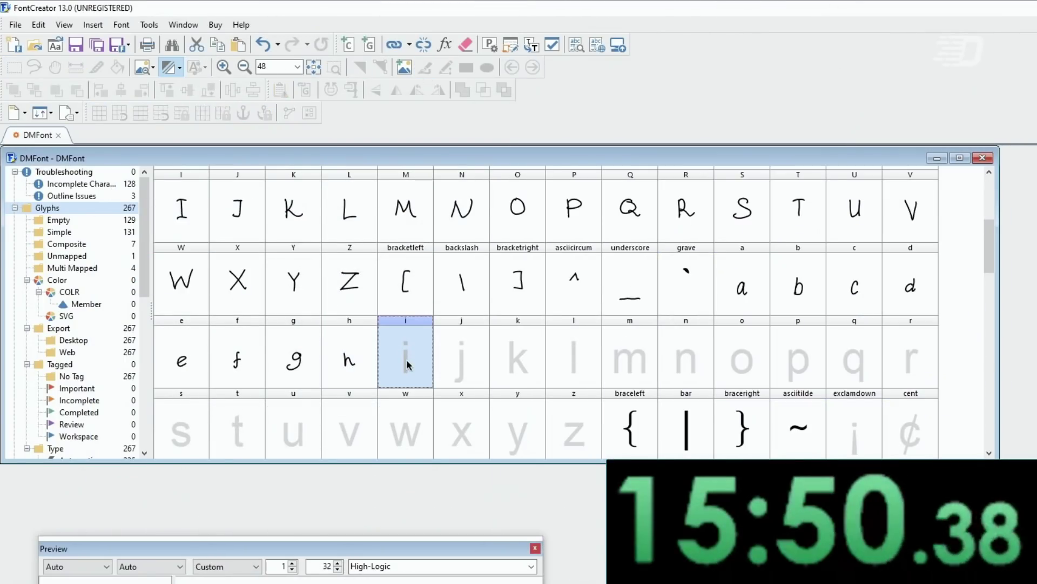
drag(379, 184, 783, 183)
click(426, 67)
mouse_move(689, 378)
mouse_down()
mouse_move(698, 374)
mouse_move(691, 495)
mouse_up()
click(935, 182)
- Draw a handwritten lowercase j in its empty glyph with Free Draw, undoing the first strokes and redrawing them
double_click(462, 357)
drag(351, 206, 781, 206)
click(426, 68)
mouse_move(746, 388)
mouse_down()
mouse_move(714, 540)
mouse_move(744, 401)
mouse_up()
key(ctrl+z)
key(ctrl+z)
drag(744, 426, 713, 540)
click(978, 206)
- Draw a handwritten lowercase k in the empty k glyph using Free Draw
double_click(519, 362)
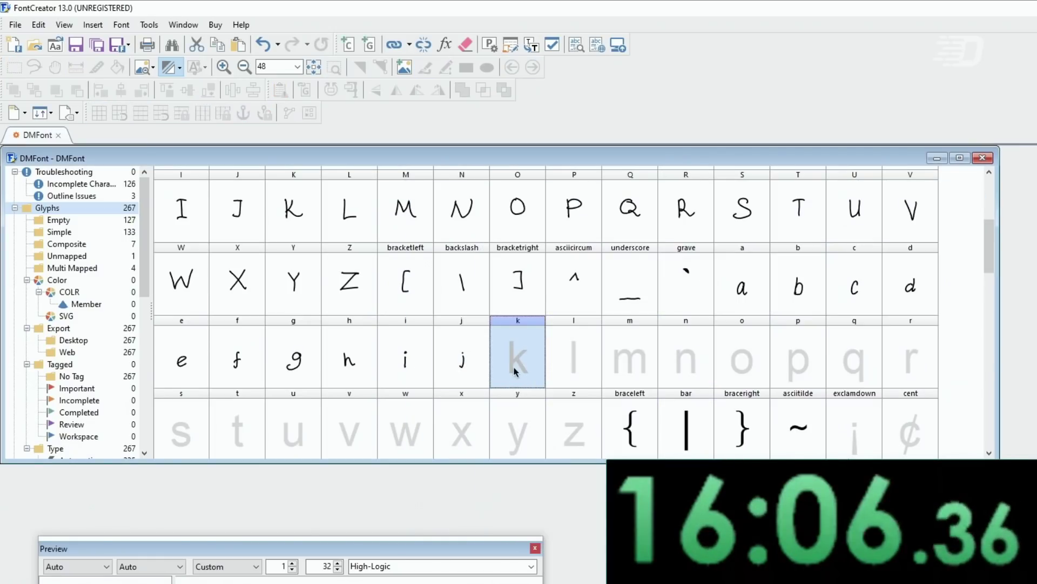
drag(325, 180, 903, 181)
click(425, 67)
drag(886, 366, 890, 494)
drag(916, 413, 923, 495)
click(1034, 180)
- Draw a handwritten lowercase l as a single vertical stroke in the empty l glyph using Free Draw
click(570, 362)
double_click(569, 361)
drag(681, 169, 872, 174)
click(426, 68)
drag(889, 357, 892, 494)
- Draw a handwritten lowercase m in the empty m glyph using Free Draw
double_click(629, 361)
drag(685, 236, 892, 221)
click(426, 67)
mouse_move(704, 421)
mouse_down()
mouse_move(755, 419)
mouse_move(883, 475)
mouse_up()
click(1005, 219)
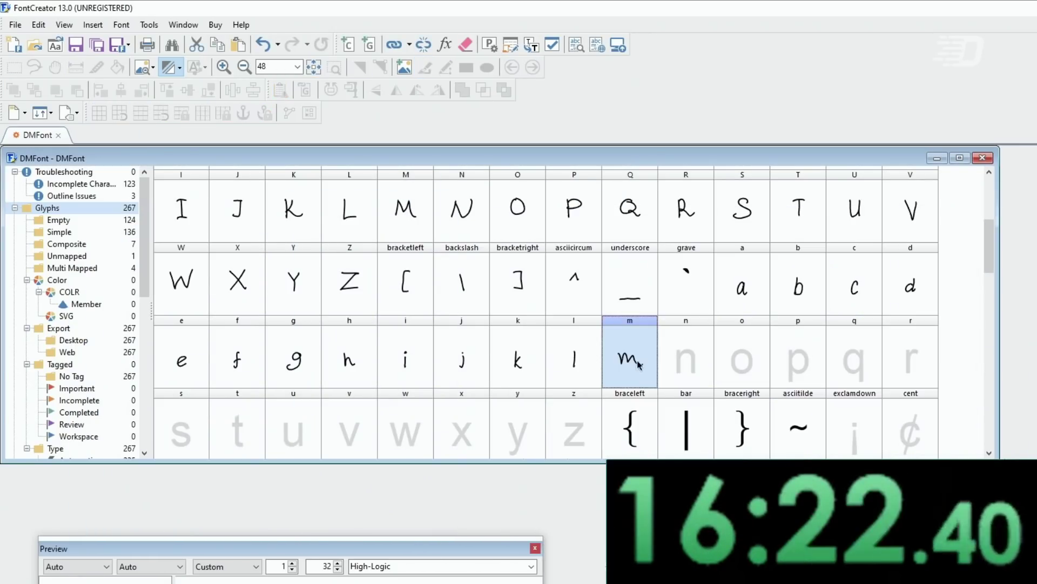
- Reopen the m glyph, delete its existing outline and redraw the lowercase m with Free Draw
double_click(636, 358)
drag(527, 282, 802, 218)
key(Delete)
click(426, 68)
drag(546, 422, 747, 469)
click(891, 214)
- Draw a handwritten lowercase n in the empty n glyph using Free Draw
double_click(686, 357)
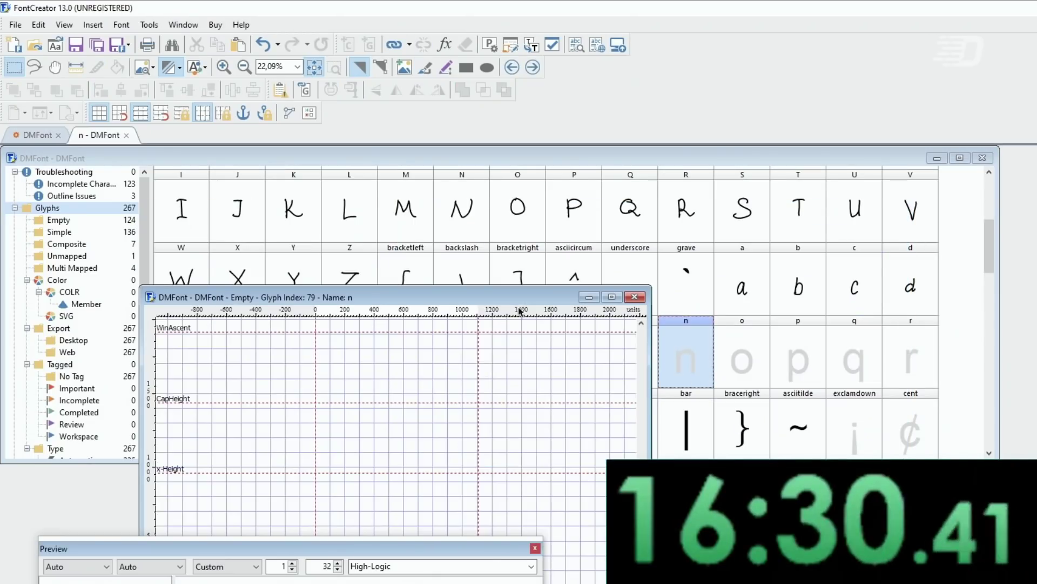
drag(533, 296, 894, 195)
click(426, 67)
drag(715, 387, 786, 459)
click(993, 195)
- Draw a handwritten lowercase o in the empty o glyph using Free Draw with a brush width of 64
double_click(742, 358)
drag(554, 314, 883, 192)
click(426, 67)
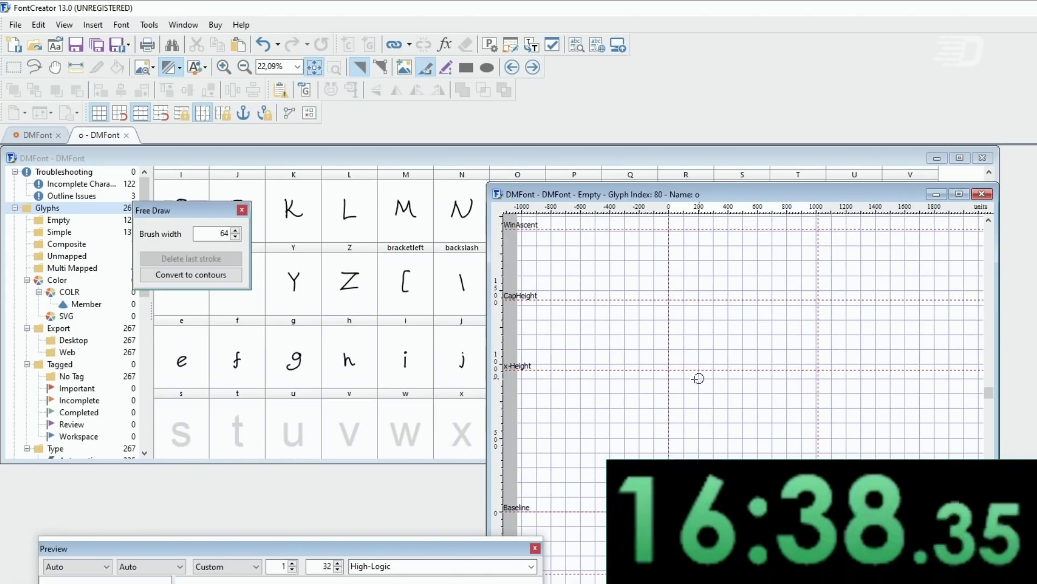
drag(762, 393, 764, 391)
click(980, 192)
- Draw a handwritten lowercase p in the empty p glyph using Free Draw with a brush width of 64
double_click(814, 349)
drag(535, 333, 861, 176)
click(425, 67)
drag(737, 373, 751, 460)
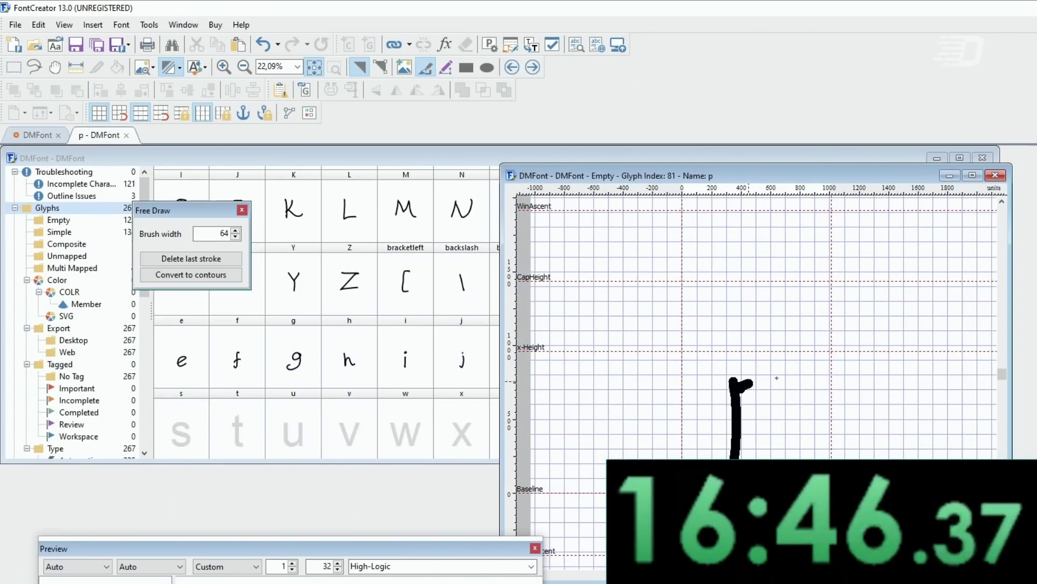
- Export the finished font as a desktop font with TrueType outlines and select the suggested file name in the save dialog
click(11, 9)
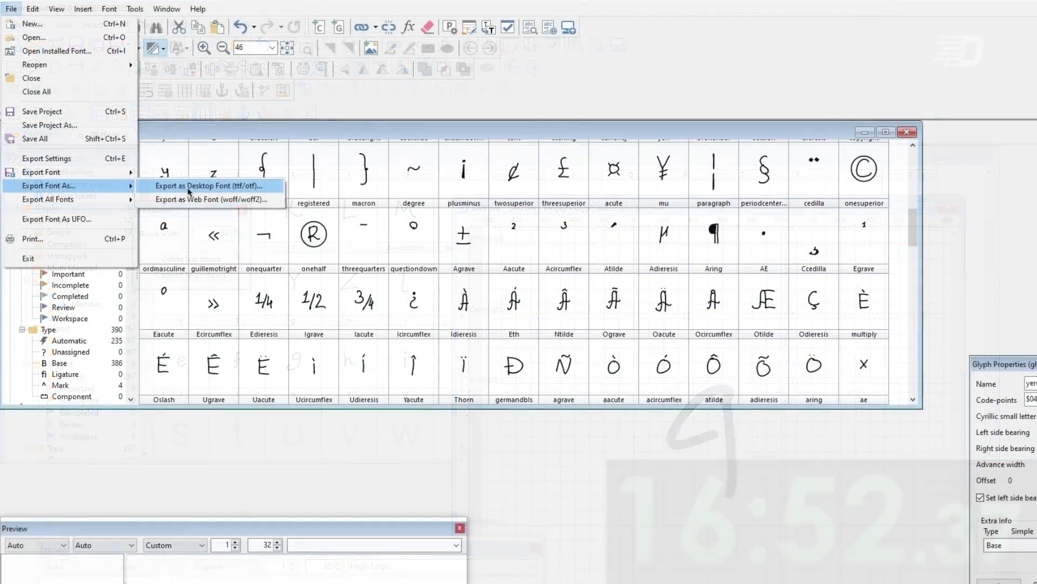
click(189, 187)
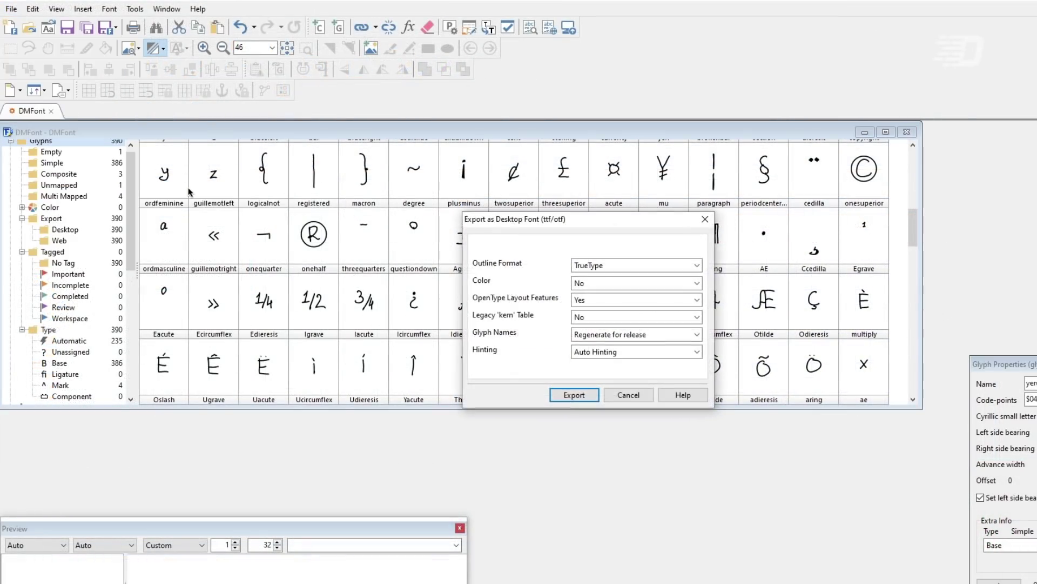
click(630, 264)
click(630, 264)
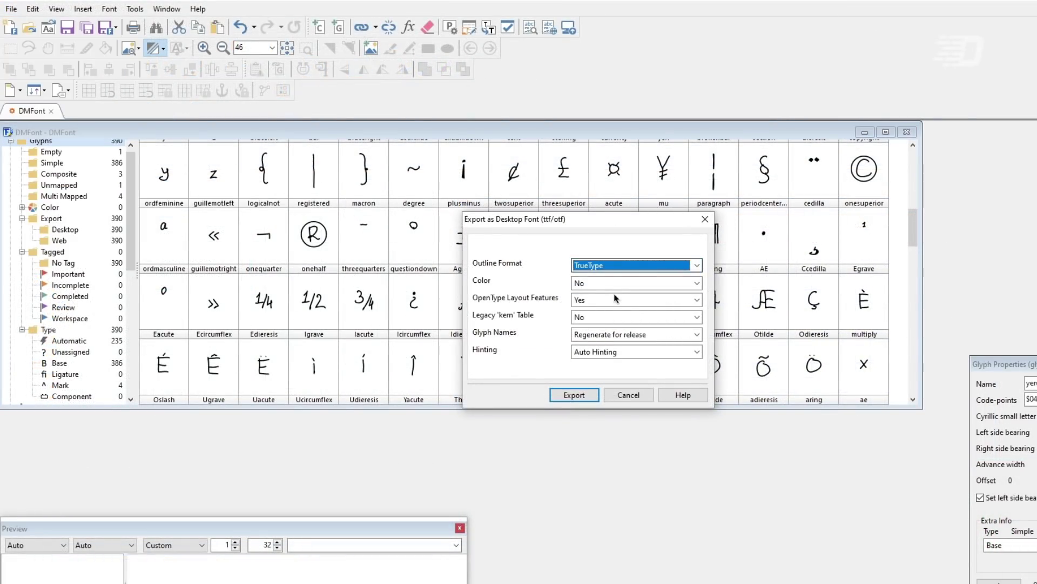
click(577, 394)
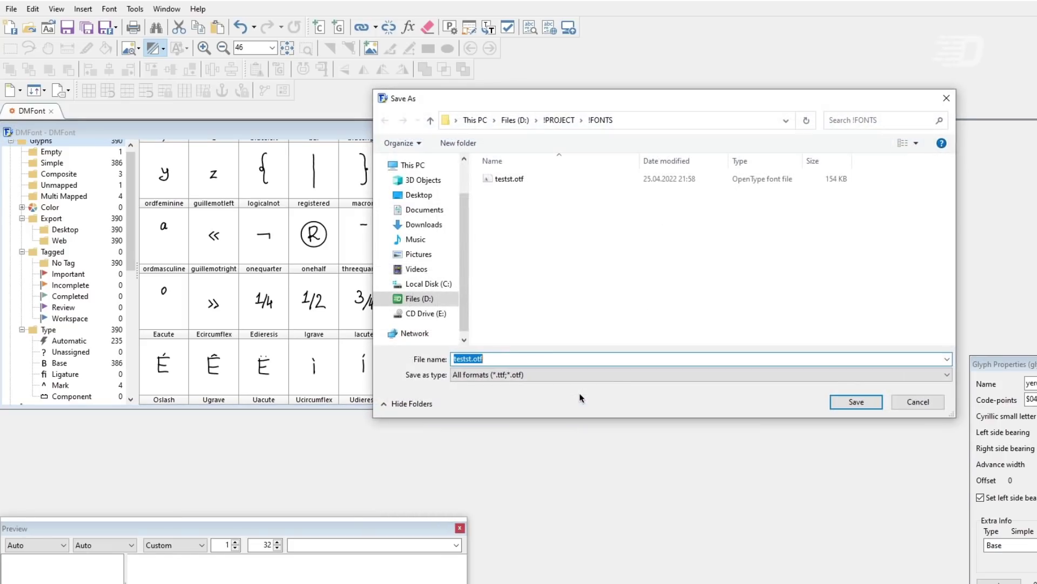
drag(474, 360, 428, 367)
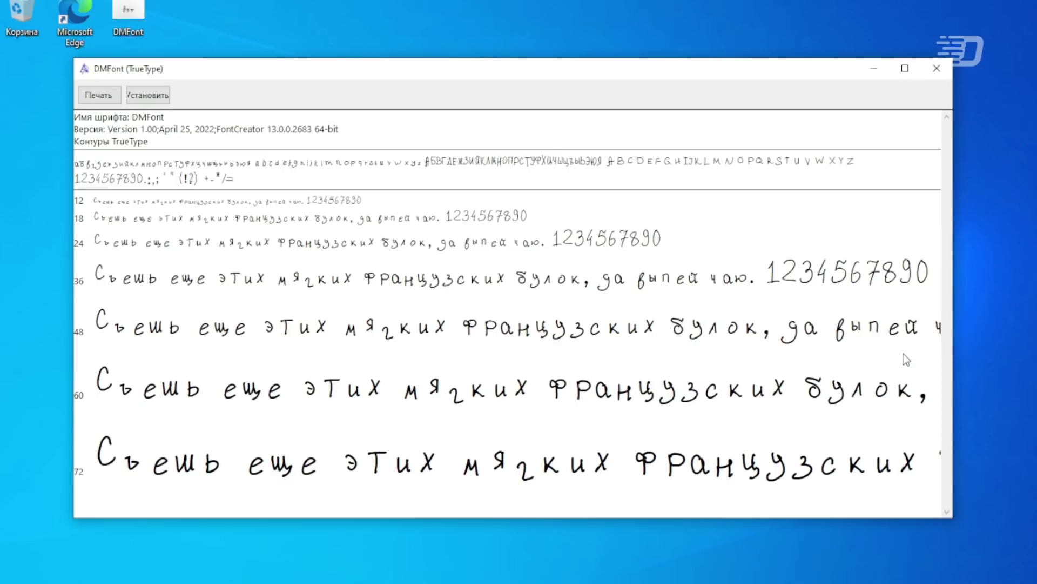
- Close the DMFont preview and, in Winaero Tweaker, choose DMFont as the system font
click(936, 68)
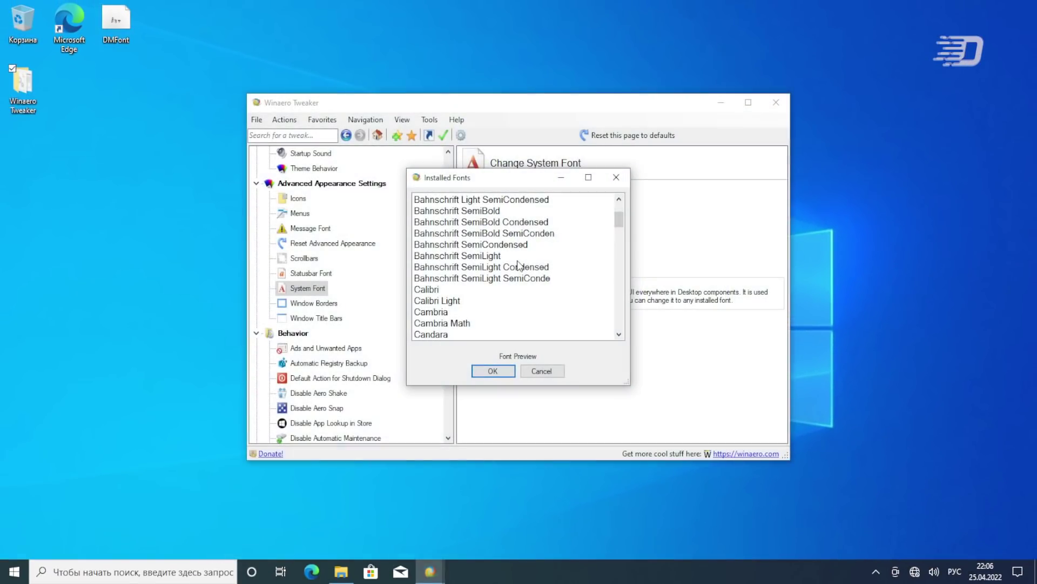
scroll(518, 264, down, 4)
click(427, 291)
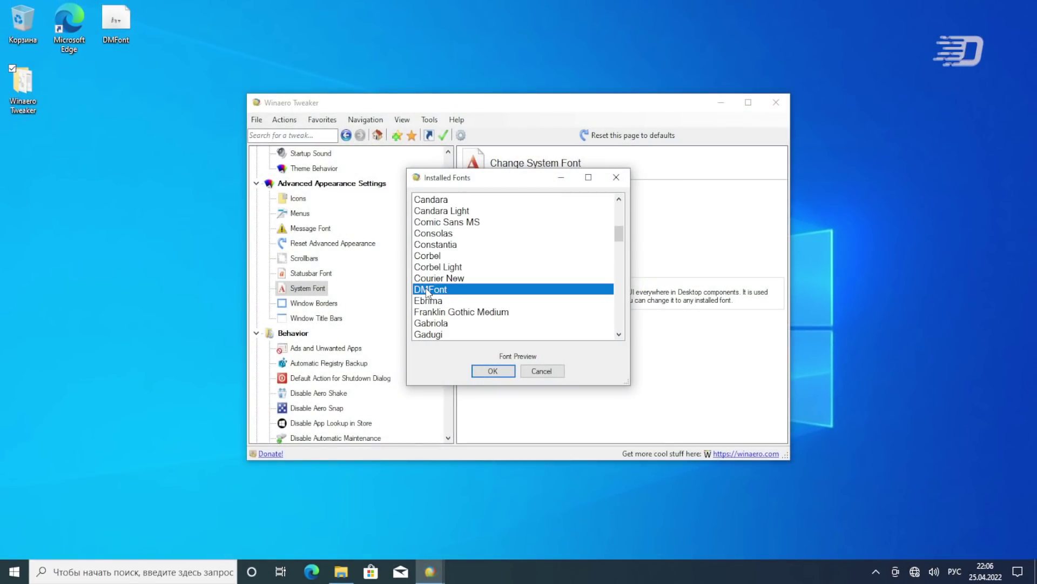
click(492, 372)
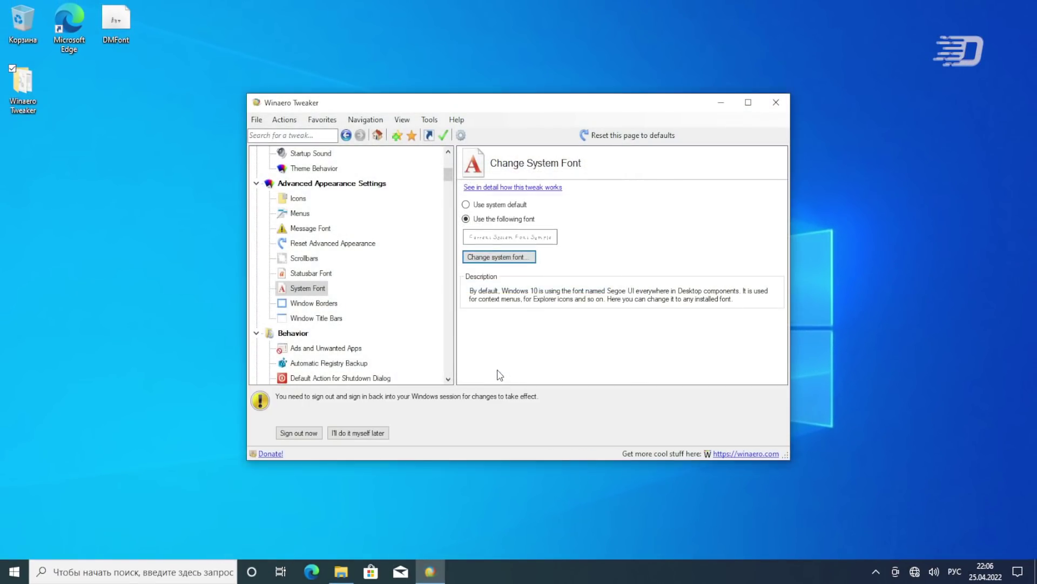
- Apply the Statusbar Font setting in Winaero Tweaker and browse the font list for a replacement statusbar font
click(311, 272)
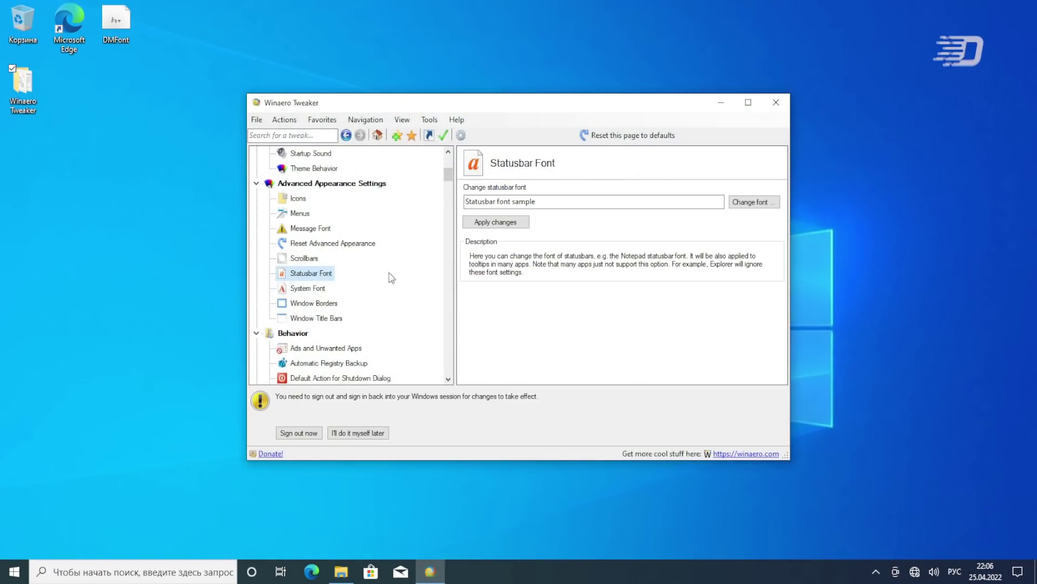
click(493, 222)
click(749, 200)
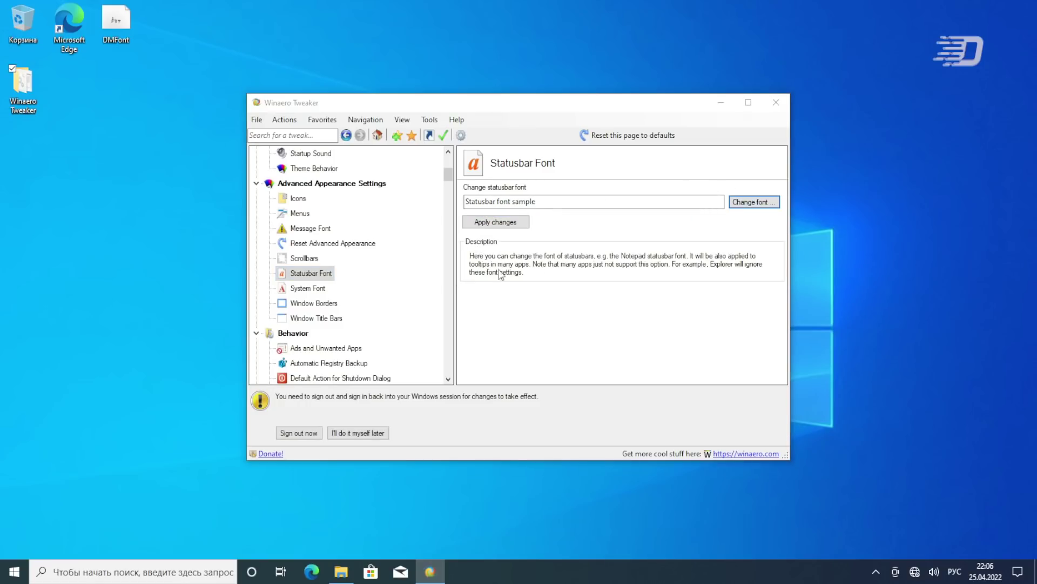
scroll(443, 195, up, 5)
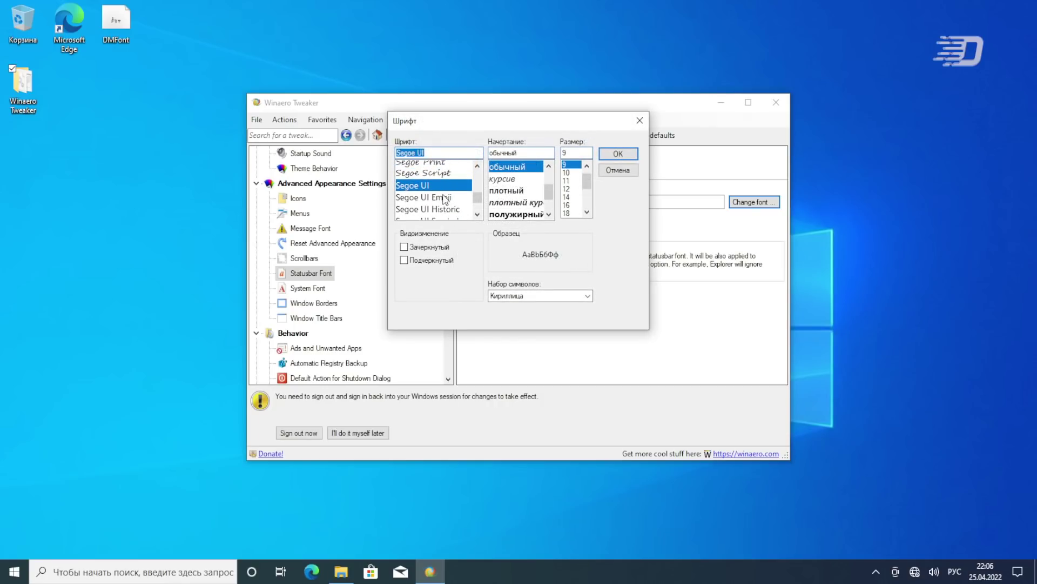
mouse_move(475, 194)
mouse_down()
mouse_move(475, 175)
mouse_move(477, 189)
mouse_up()
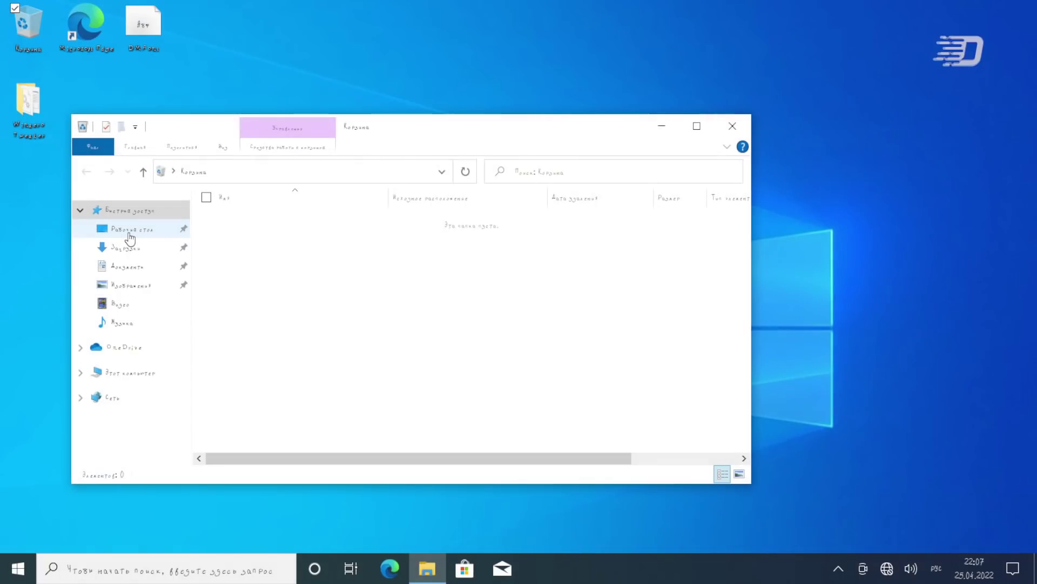
- View the Desktop and This PC folders in File Explorer and examine the properties of local disk C:
click(130, 237)
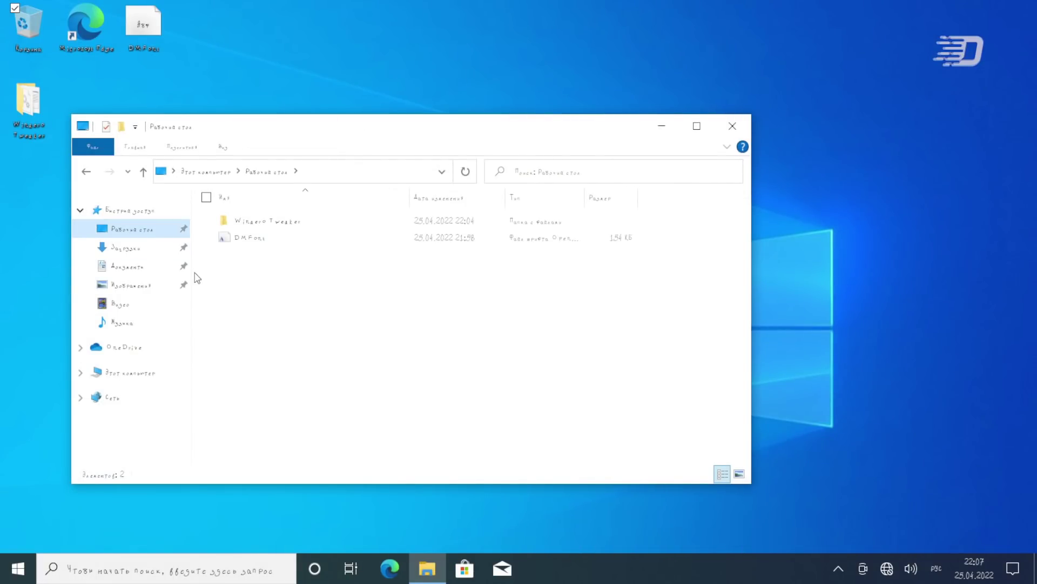
click(125, 376)
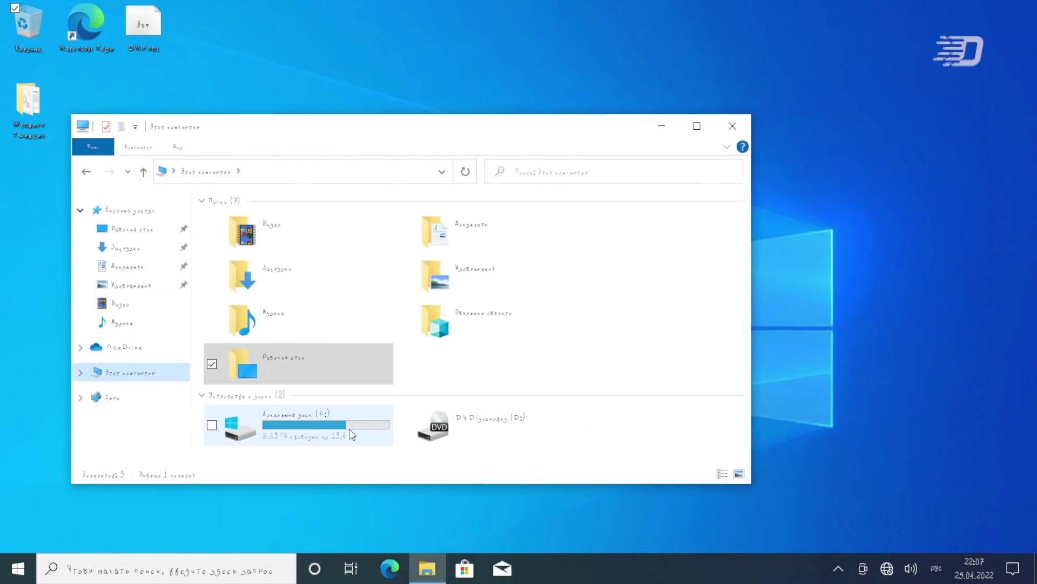
click(337, 425)
right_click(337, 425)
click(303, 414)
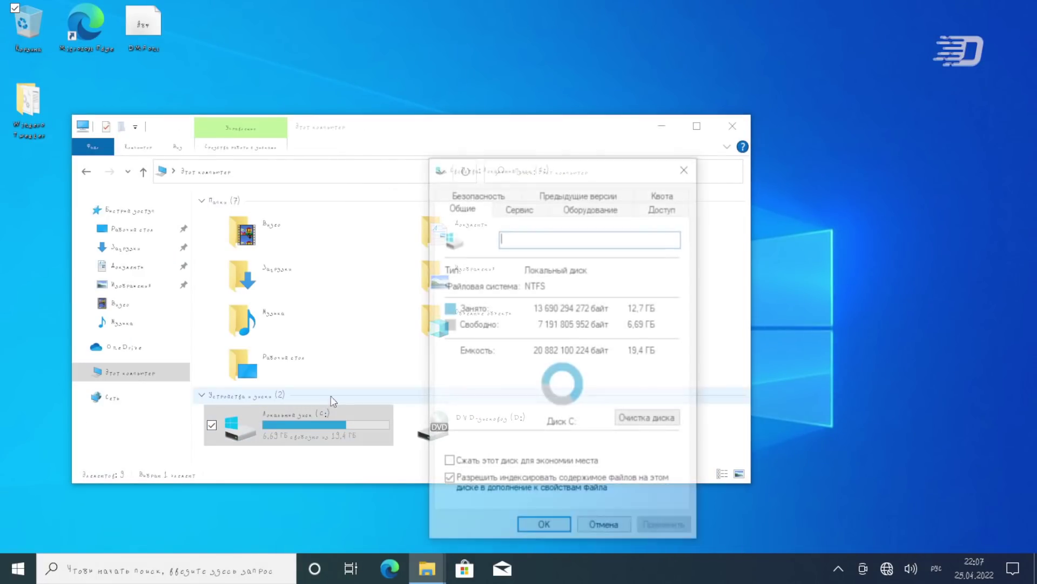
drag(472, 176, 420, 173)
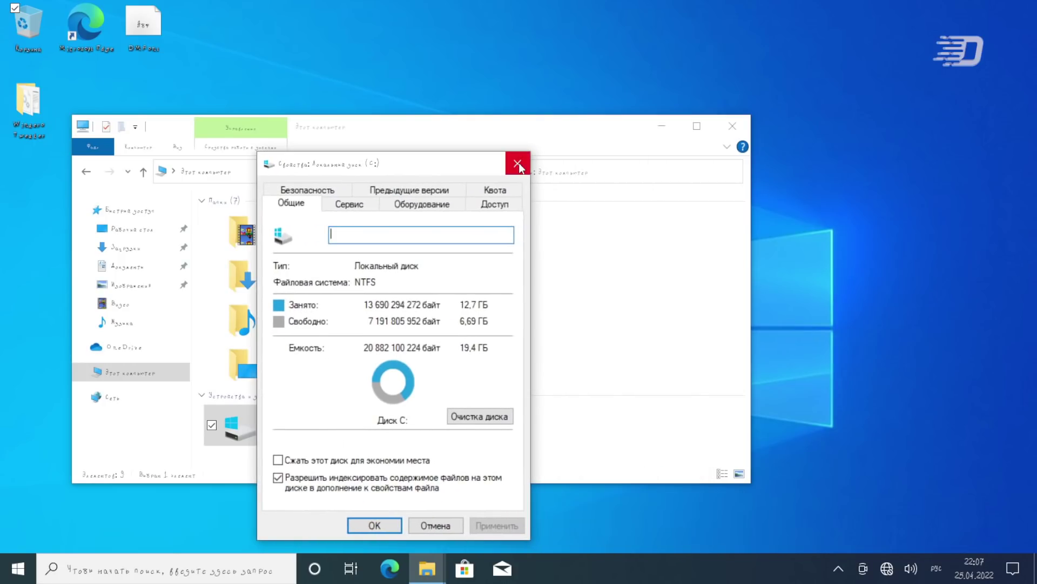
click(519, 163)
- Look through the contents of the Windows folder on disk C: and close File Explorer
double_click(297, 417)
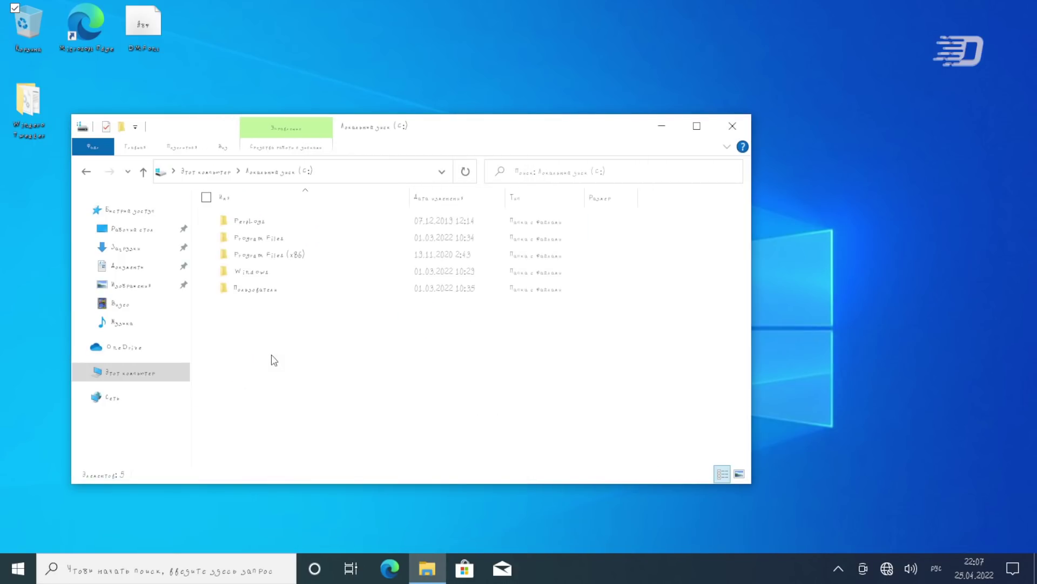
click(251, 271)
double_click(252, 271)
scroll(297, 311, down, 20)
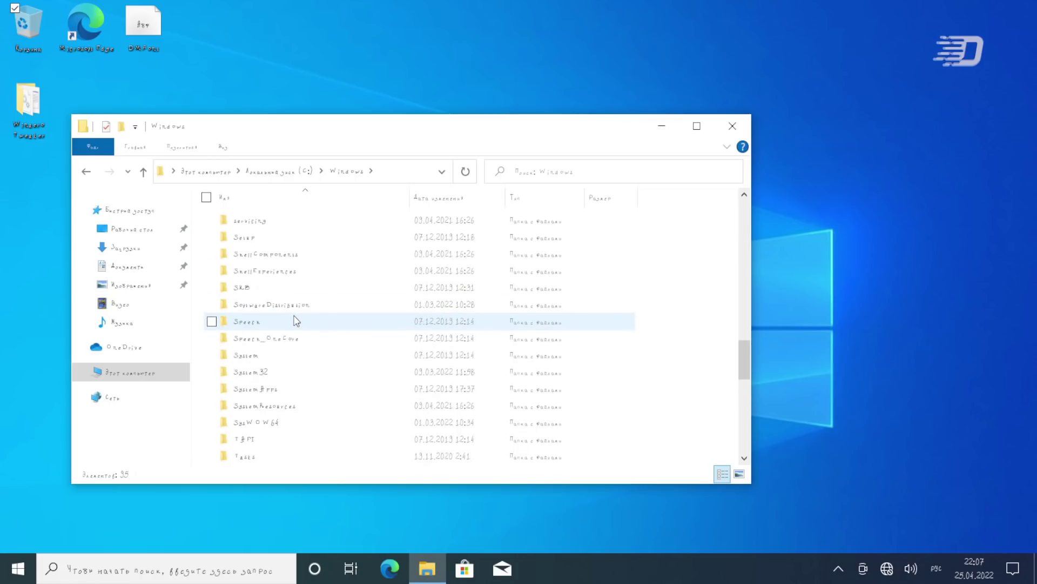
scroll(297, 320, down, 2)
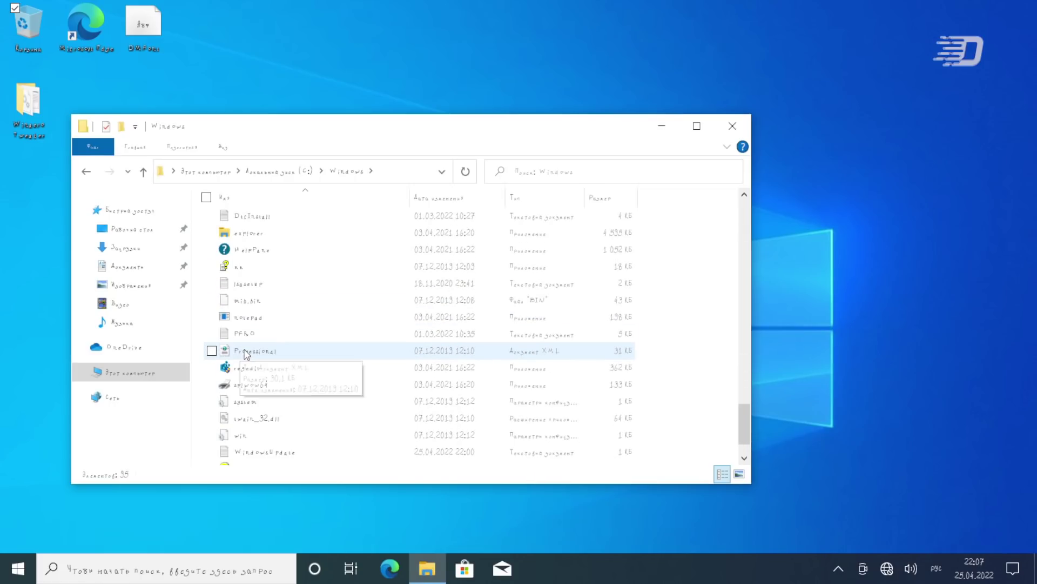
scroll(256, 345, down, 3)
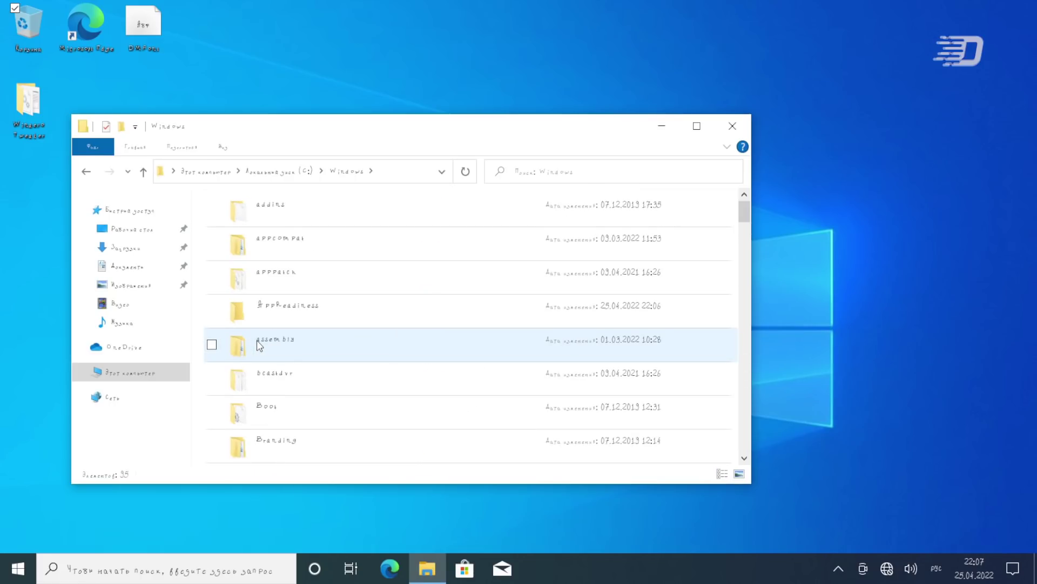
click(730, 123)
- Try to run the command "notepat" from the Run dialog after switching the keyboard layout to English
key(super+r)
text(r)
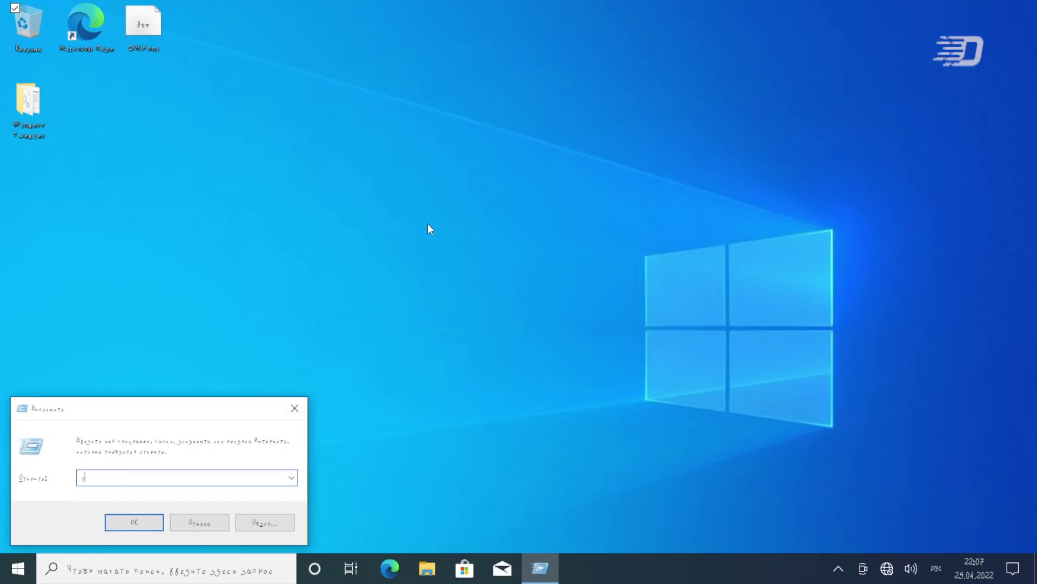
key(BackSpace)
key(alt+shift)
text(notep)
text(at)
key(Return)
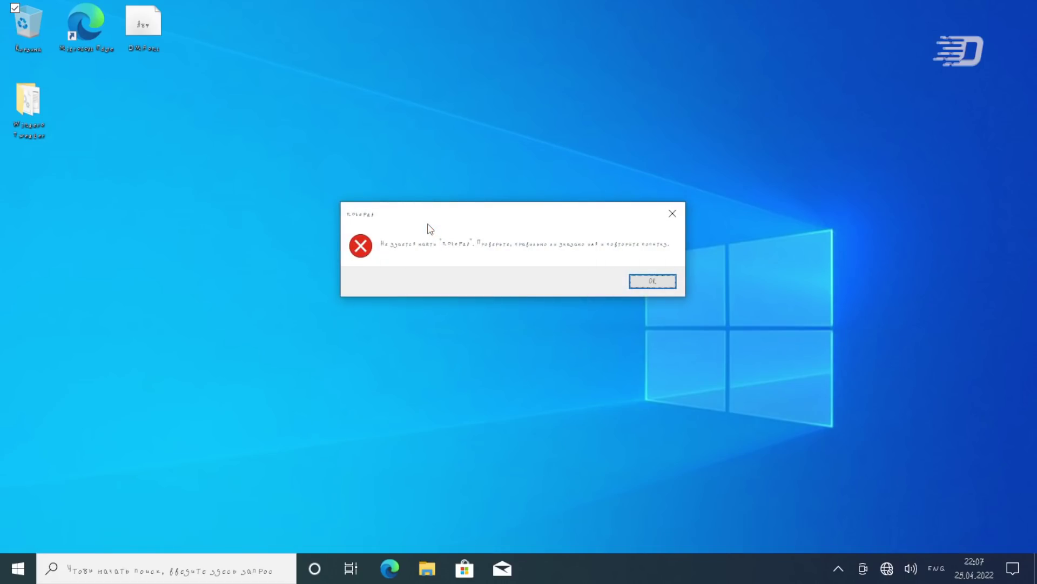
- Correct the Run dialog command to "notepad" and launch Notepad
key(Return)
key(End)
key(BackSpace)
text(d)
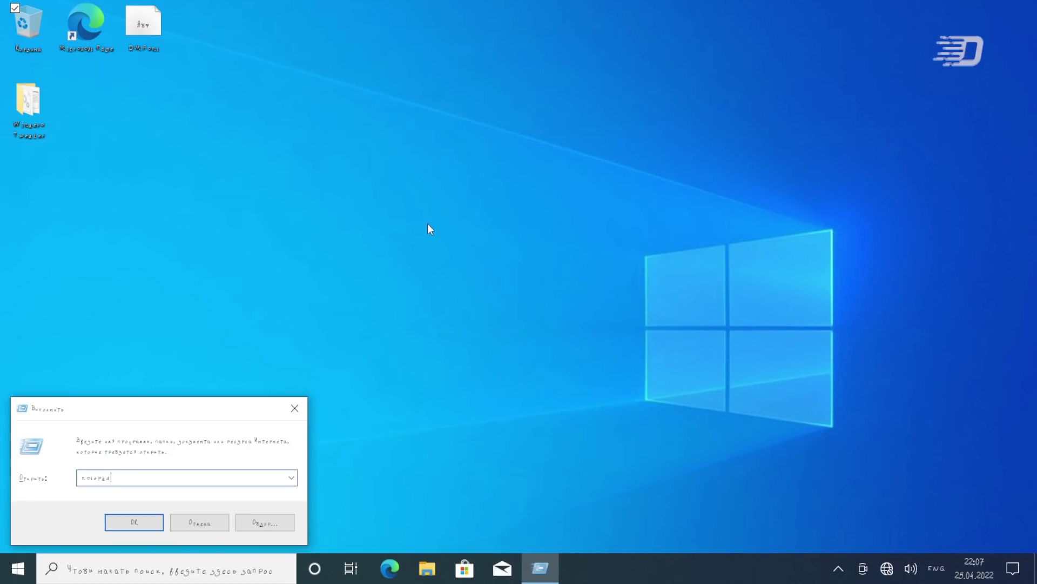
key(Return)
- Browse the app list in the Start menu, view the Calculator (Калькулятор) window and close it
key(super)
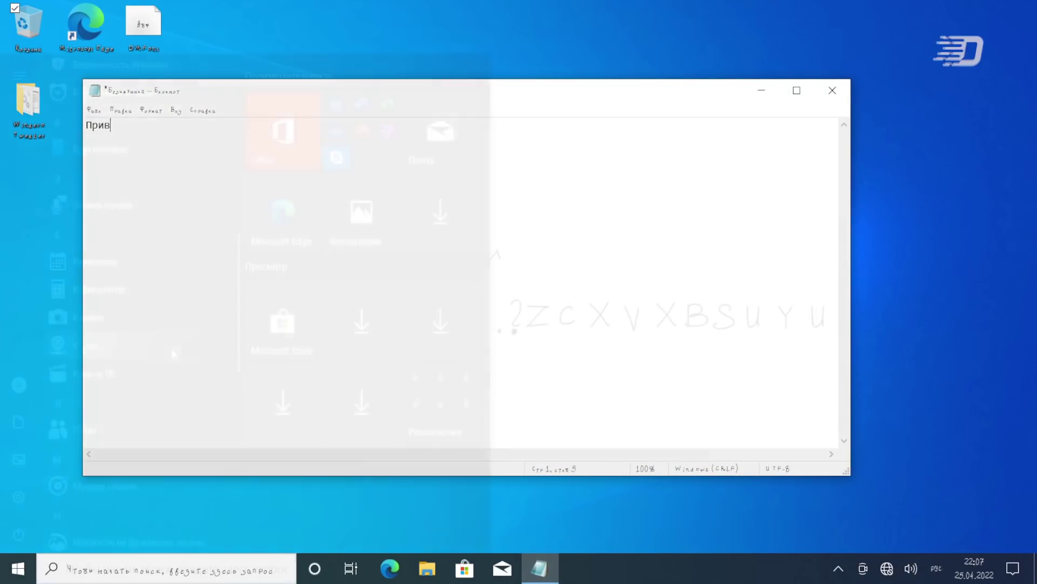
scroll(172, 348, down, 1)
scroll(142, 292, up, 5)
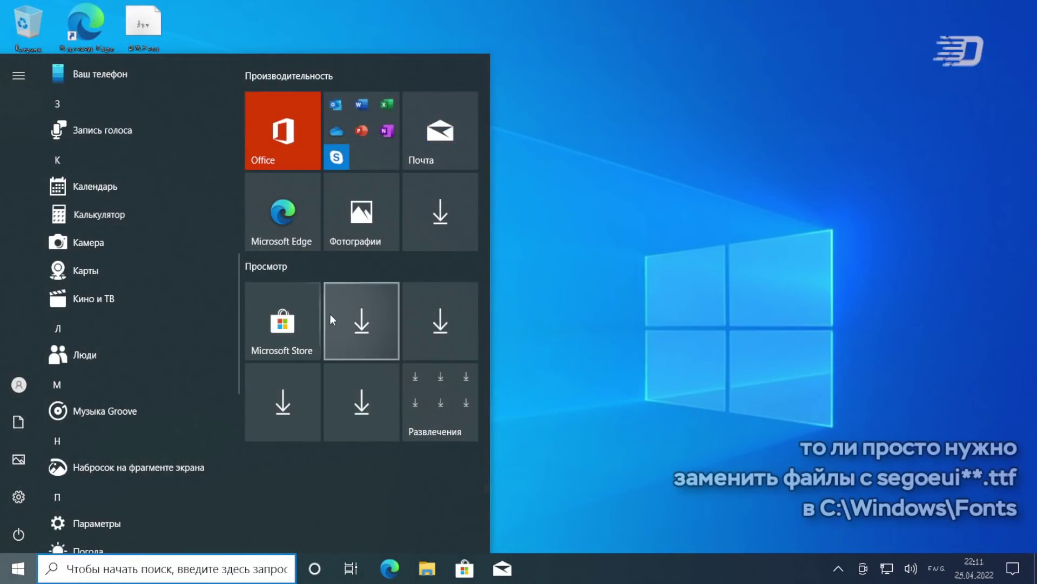
click(330, 313)
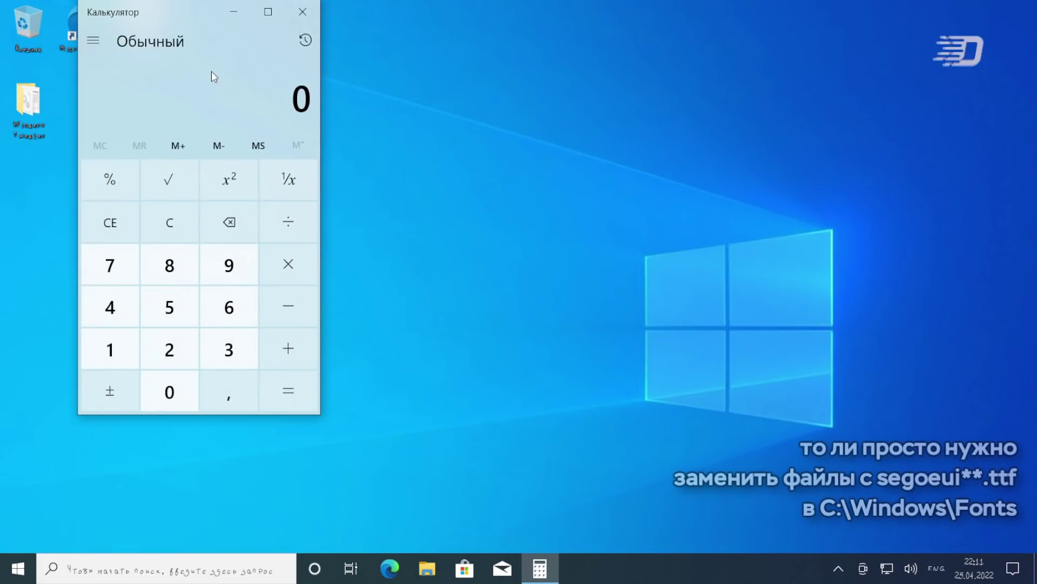
drag(167, 14, 205, 81)
click(344, 79)
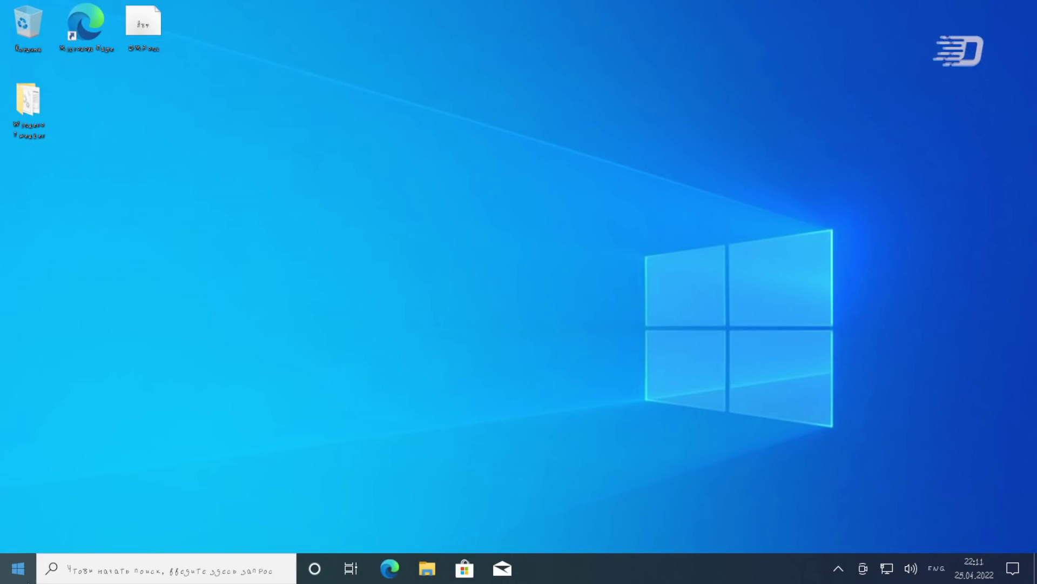
- Reopen the Start menu and look further through its applications
click(18, 568)
scroll(77, 439, down, 10)
click(93, 281)
scroll(139, 342, down, 5)
scroll(134, 362, up, 5)
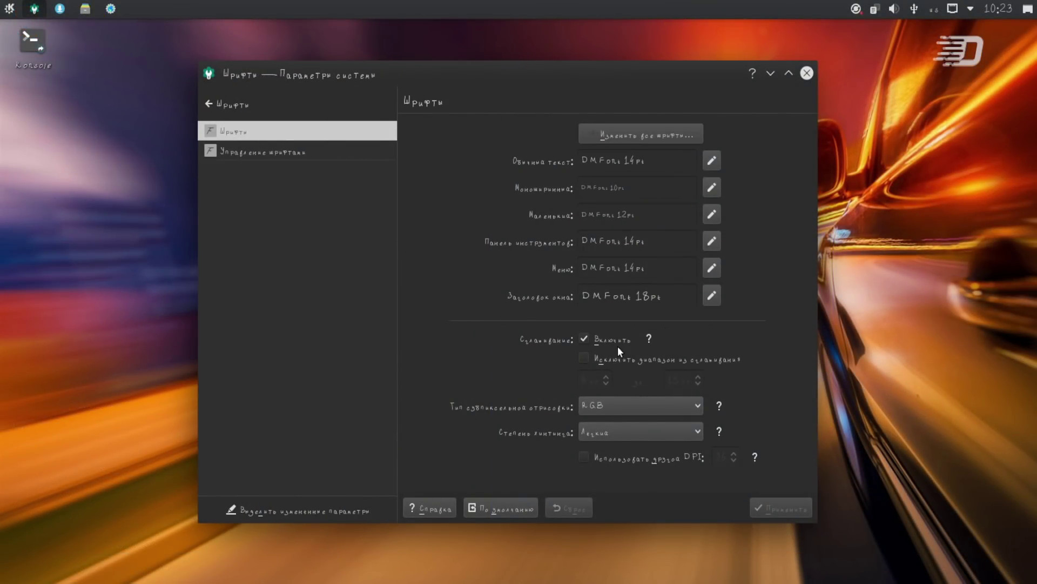
- Close the KDE font settings window and run "uname -a" in Konsole
click(807, 75)
right_click(376, 53)
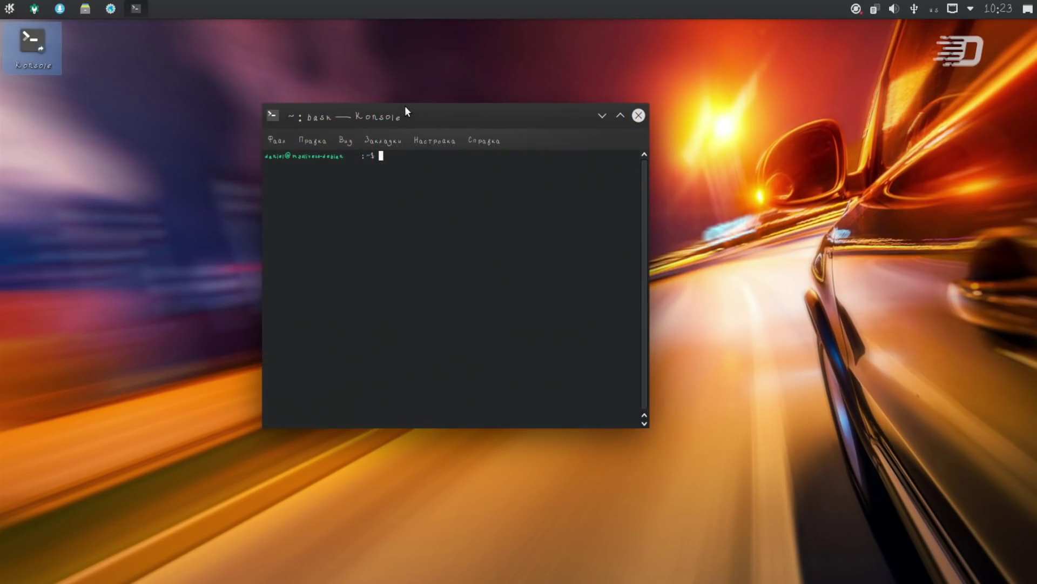
text(uname -a)
key(Return)
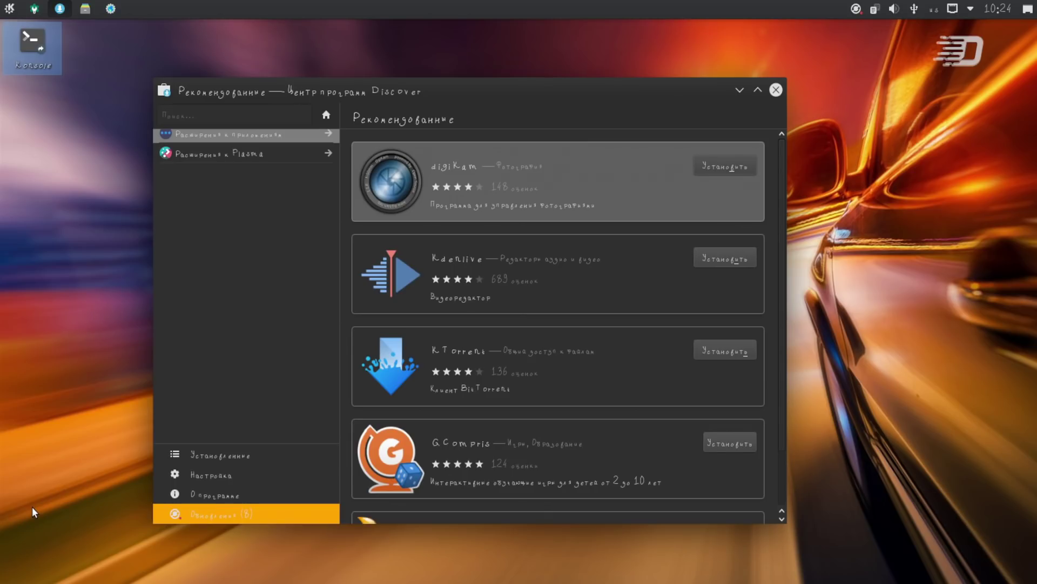
- Go through the recommended applications in Discover and view the KolourPaint details page
key(Tab)
key(Tab)
key(Tab)
key(Tab)
key(Tab)
key(Tab)
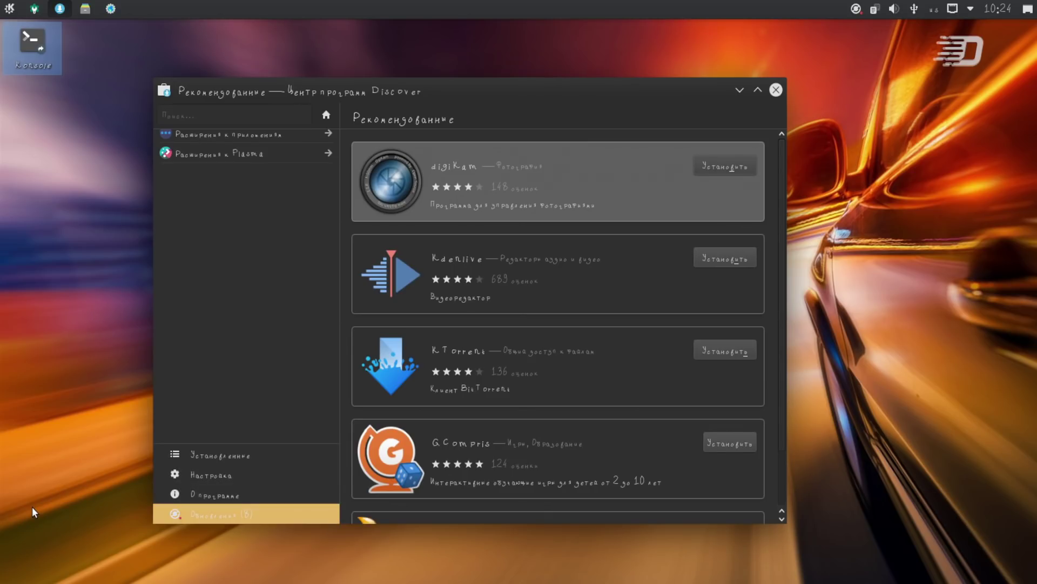
key(Tab)
key(Tab)
key(Tab)
key(Tab)
key(Tab)
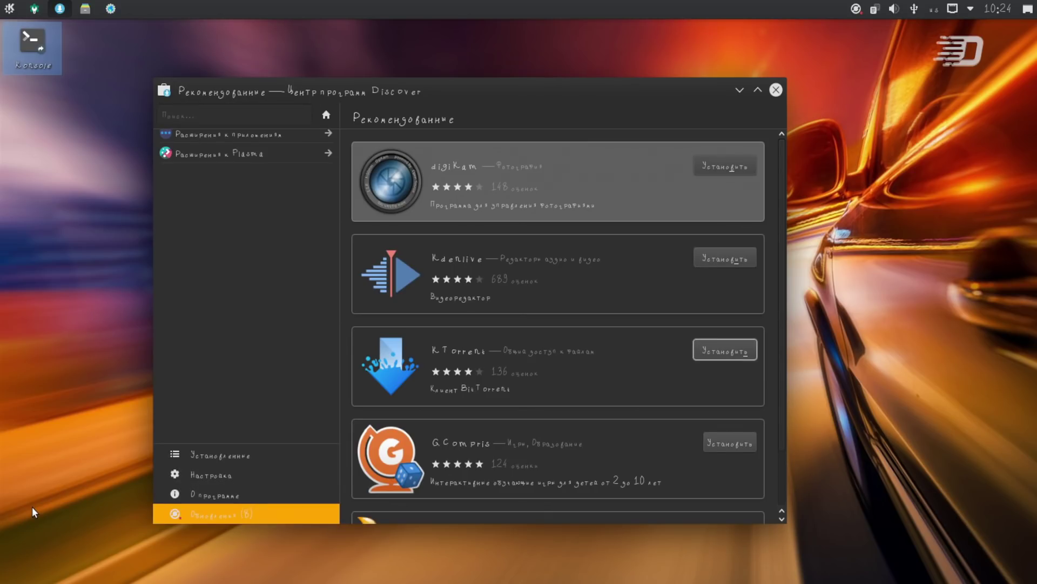
key(Return)
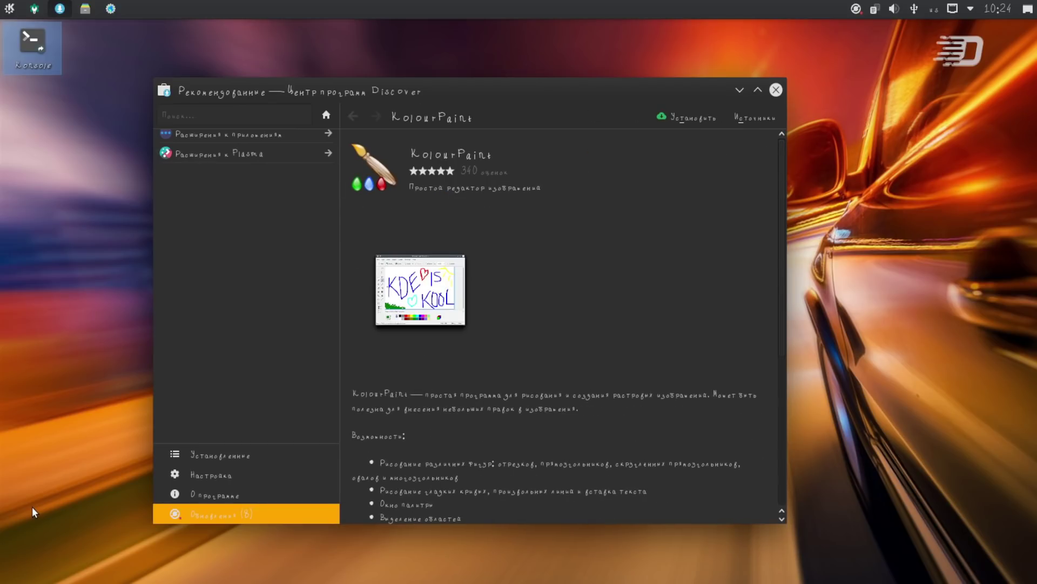
- Return from the KolourPaint page to the recommended applications and look through the list
click(354, 115)
key(Tab)
key(Tab)
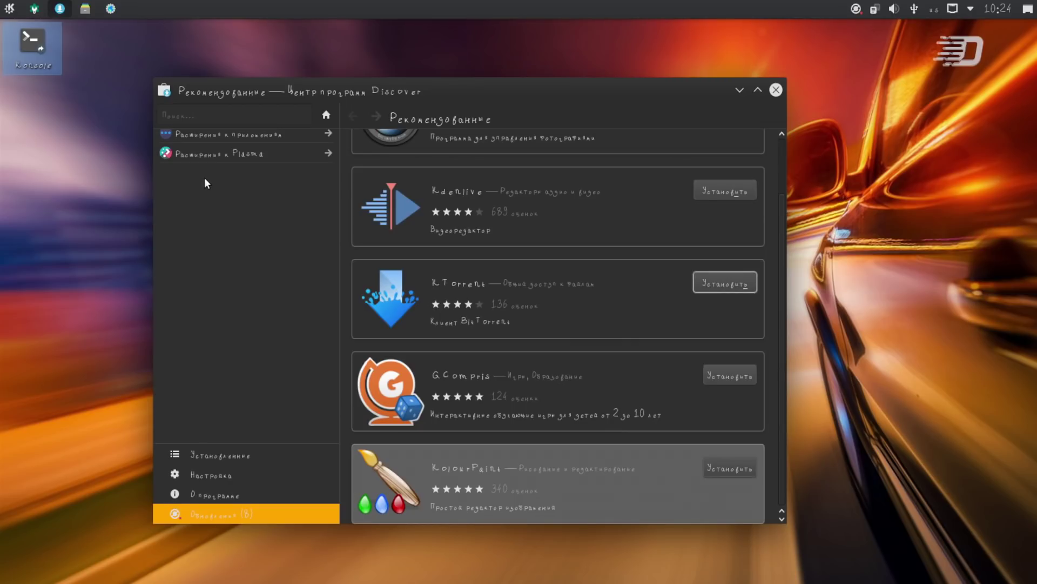
key(Tab)
key(Tab)
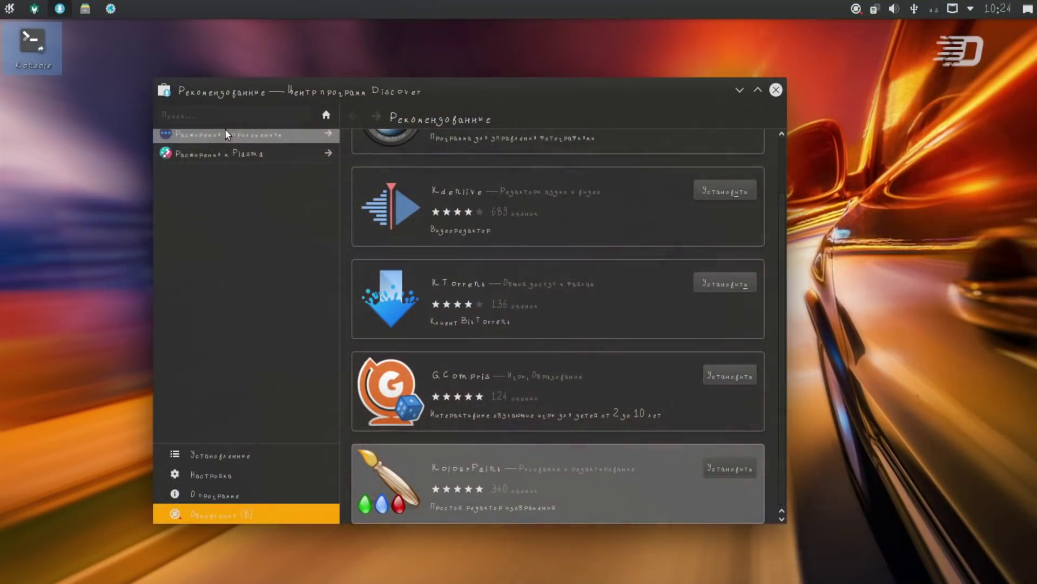
- View the application add-ons category and the settings page in Discover and close the program
click(189, 150)
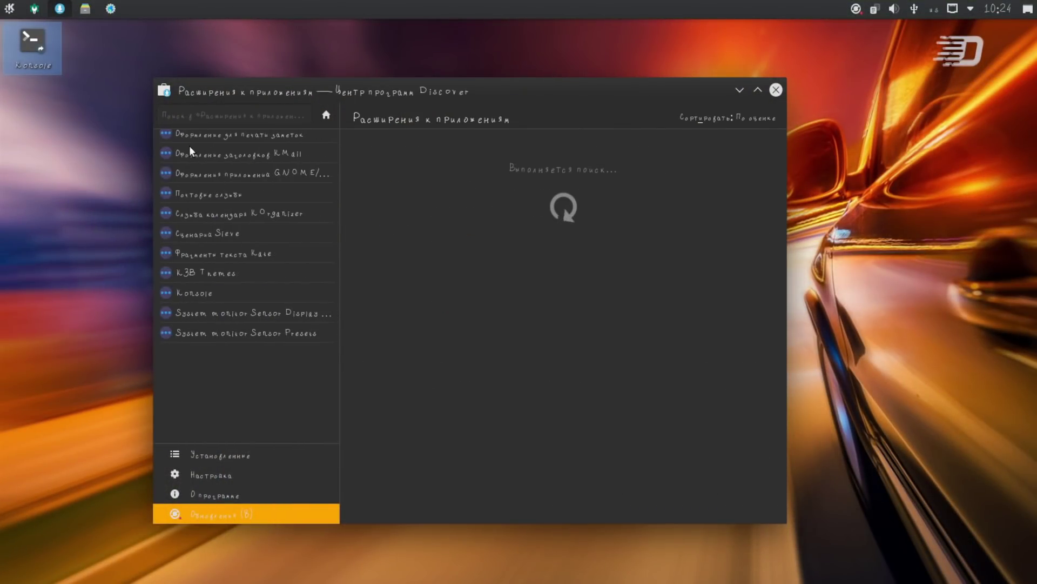
click(327, 115)
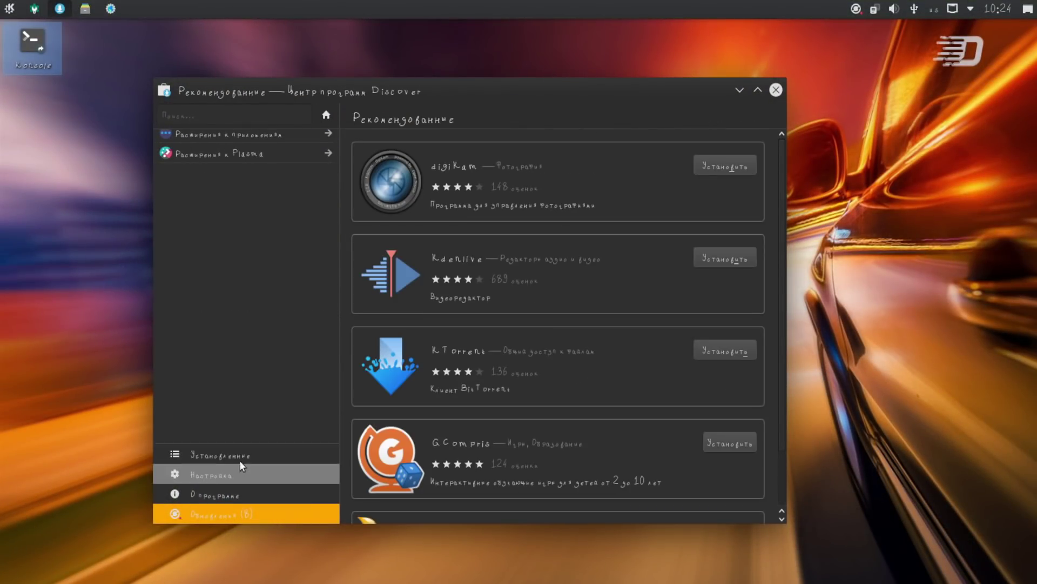
click(238, 473)
click(776, 90)
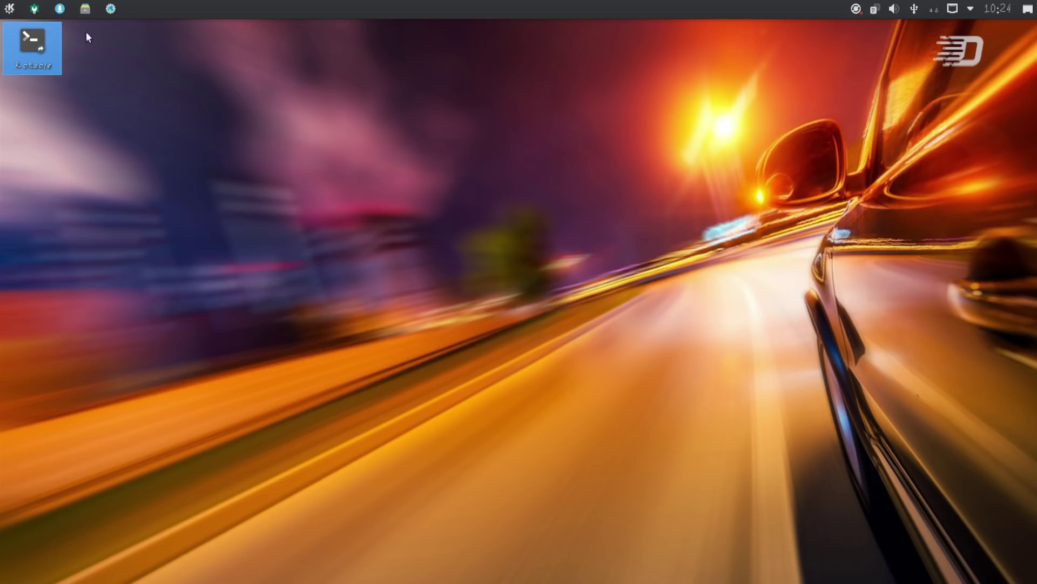
- Open the KDE application launcher to view its contents
click(9, 9)
mouse_move(87, 32)
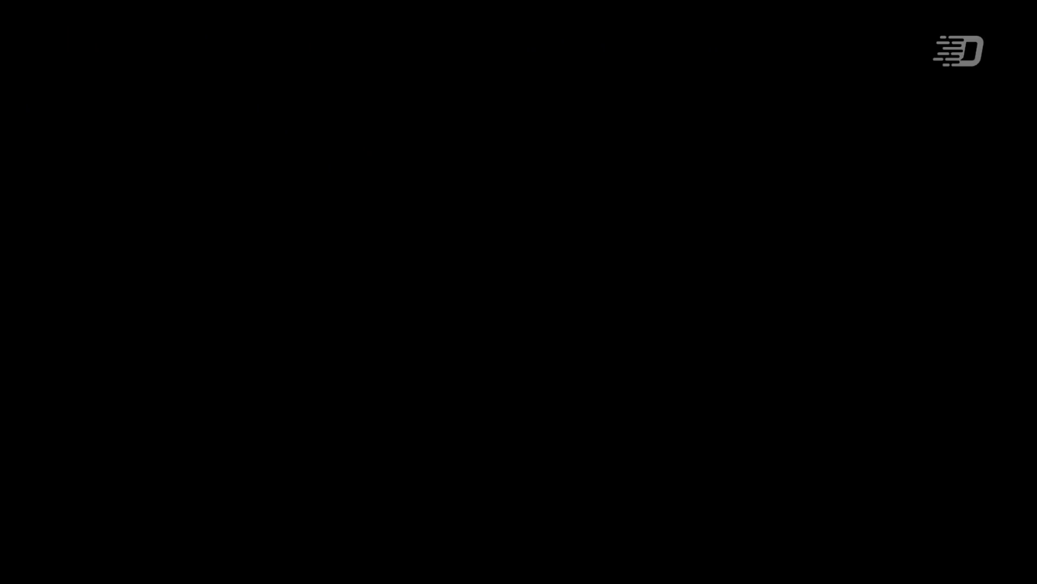
- In the Fedora text console, run "sudo dnf install terminus-fonts-console", enter the account password and approve the installation with y
key(Return)
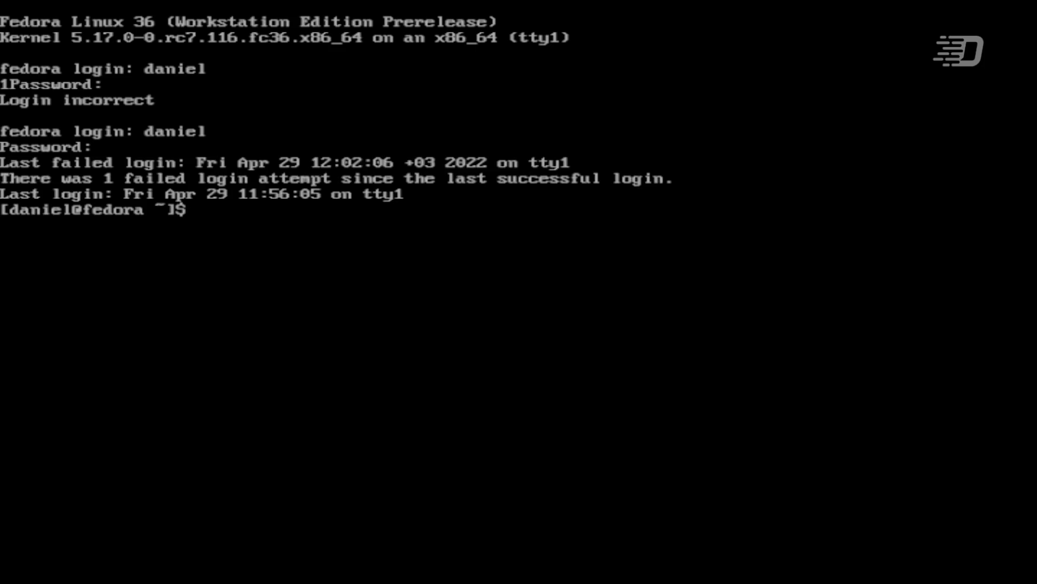
text(sudio)
key(BackSpace)
key(BackSpace)
text(o dnf install terminus-fonts-console)
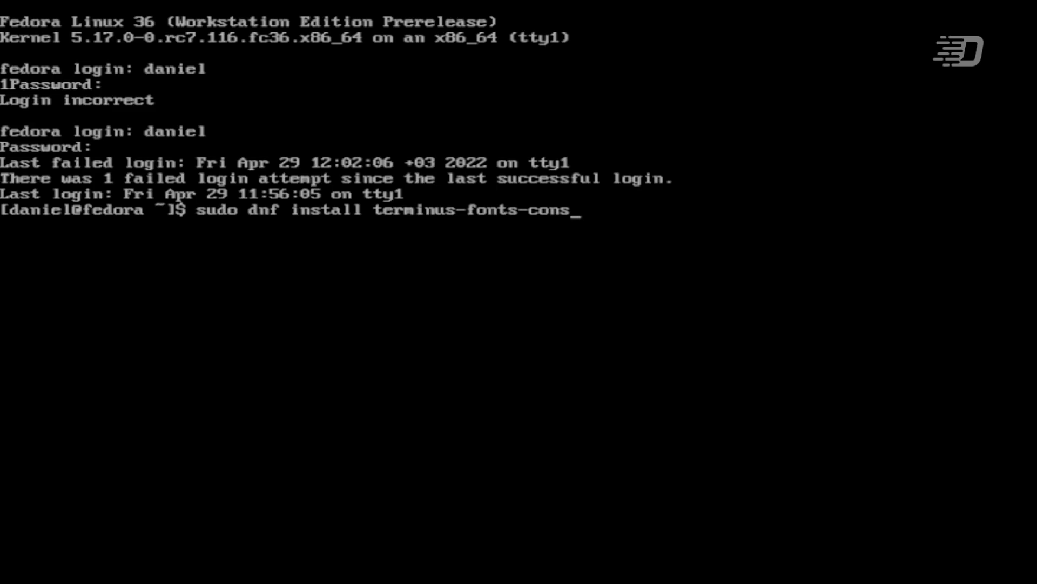
key(Return)
key(Return)
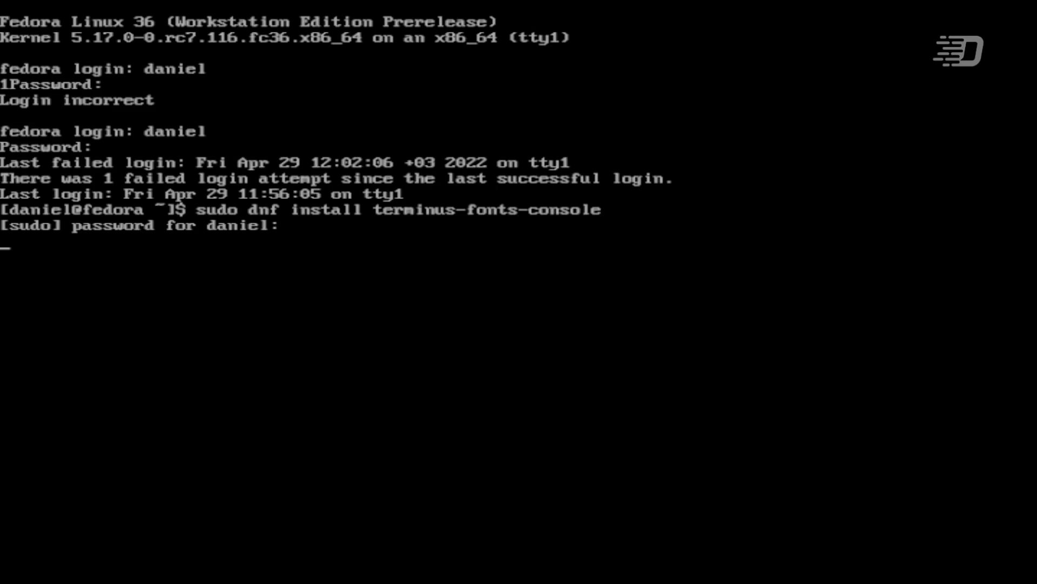
text(y)
key(Return)
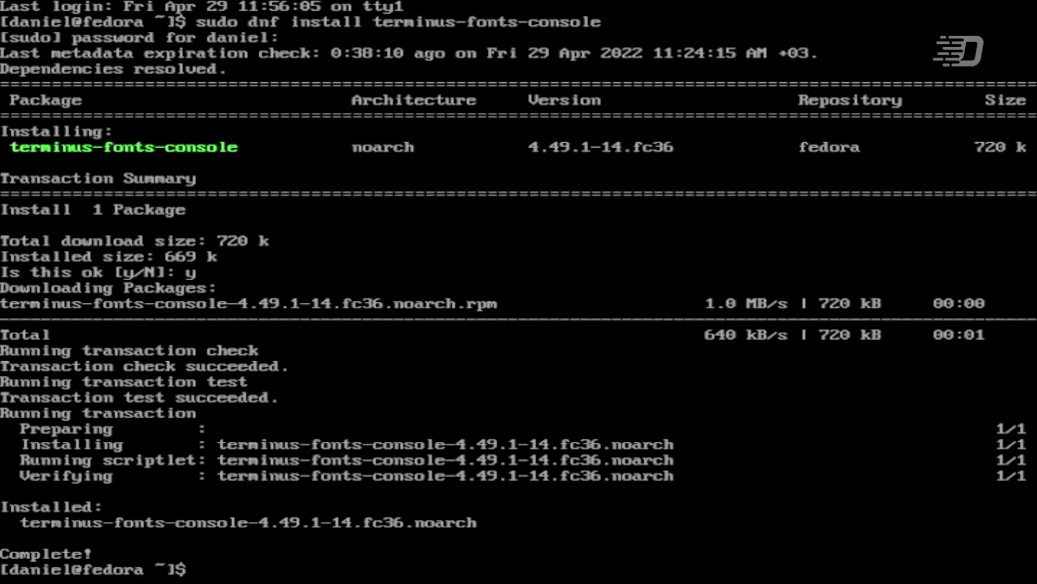
- List the contents of the /usr/lib/kbd/consolefonts directory
text(ls /usr?)
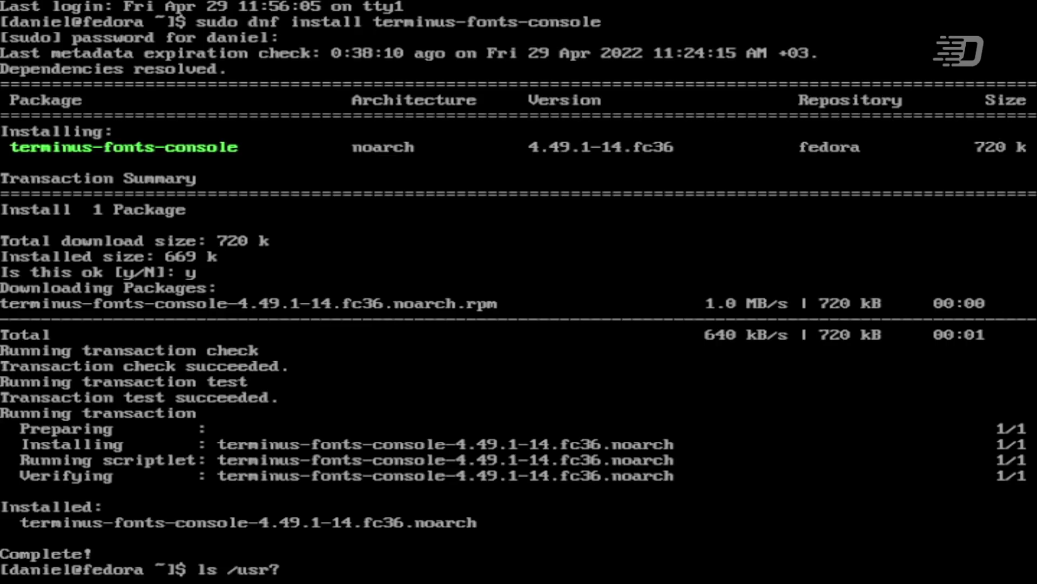
key(BackSpace)
text(/lib/k)
key(Tab)
text(consolefonts)
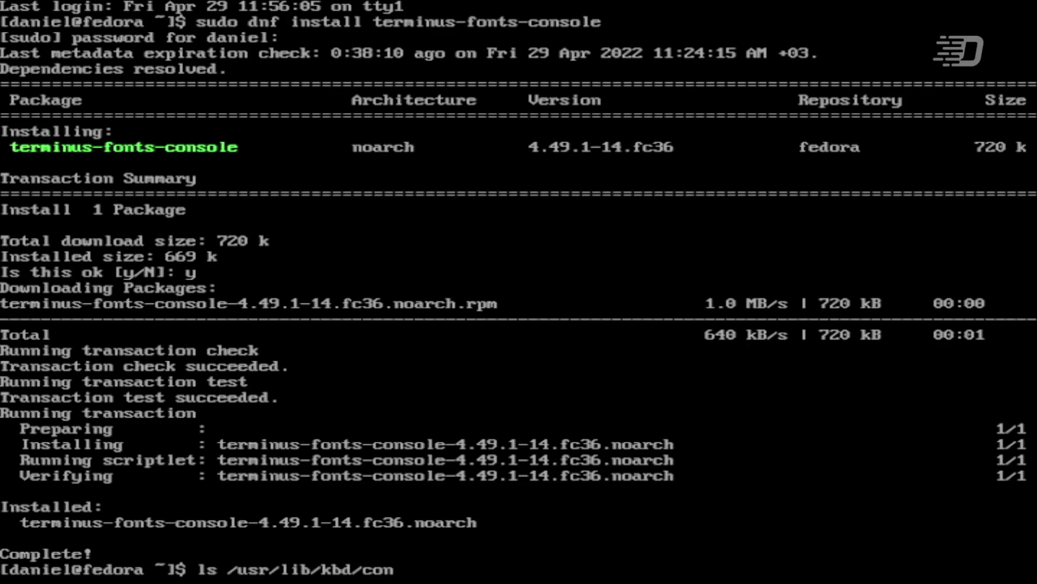
key(Return)
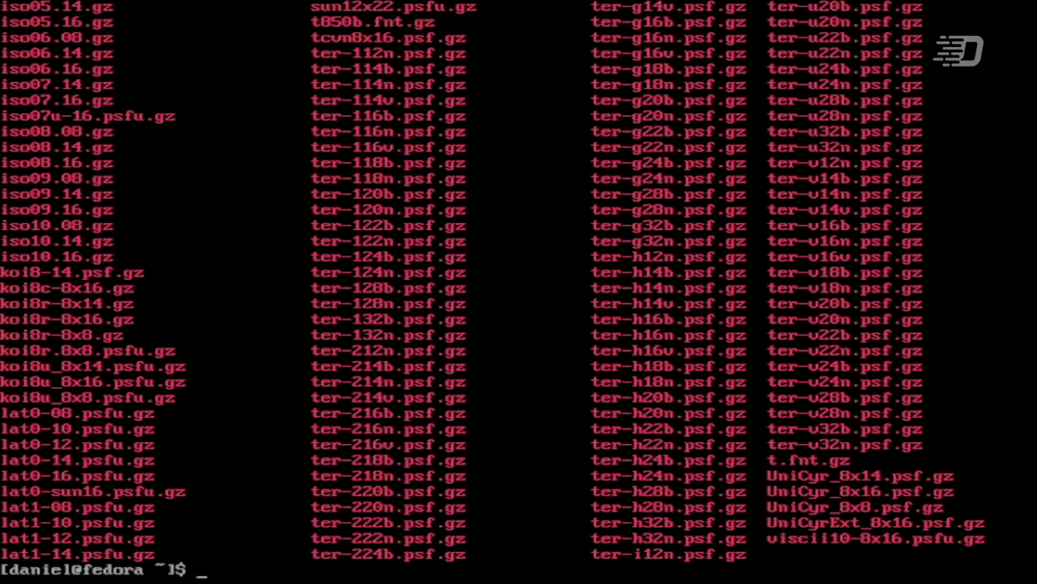
- Repeat the consolefonts listing filtered through "grep ter" to show the Terminus fonts
key(Up)
text(| grep)
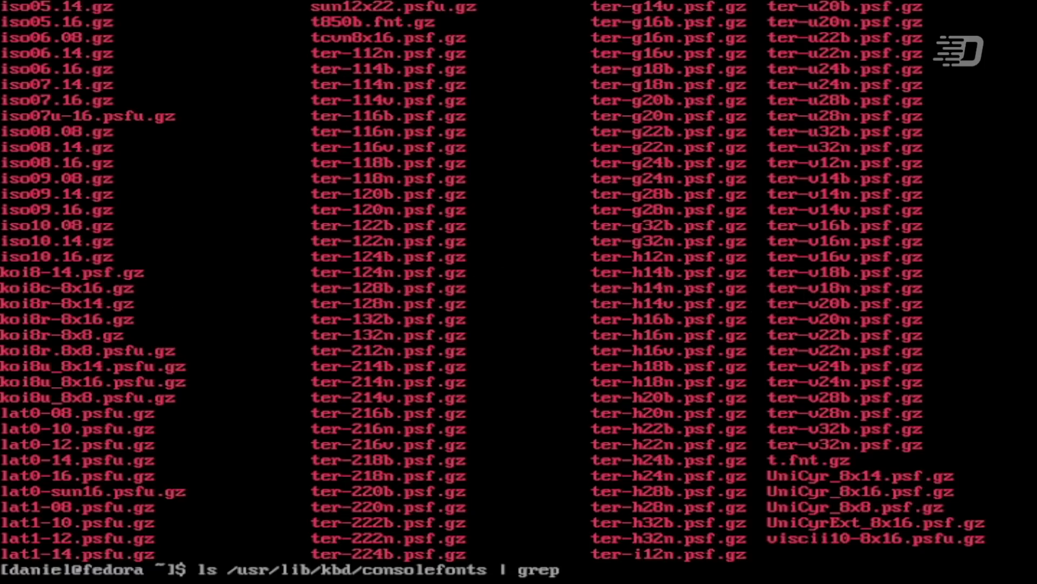
text( ter)
key(Return)
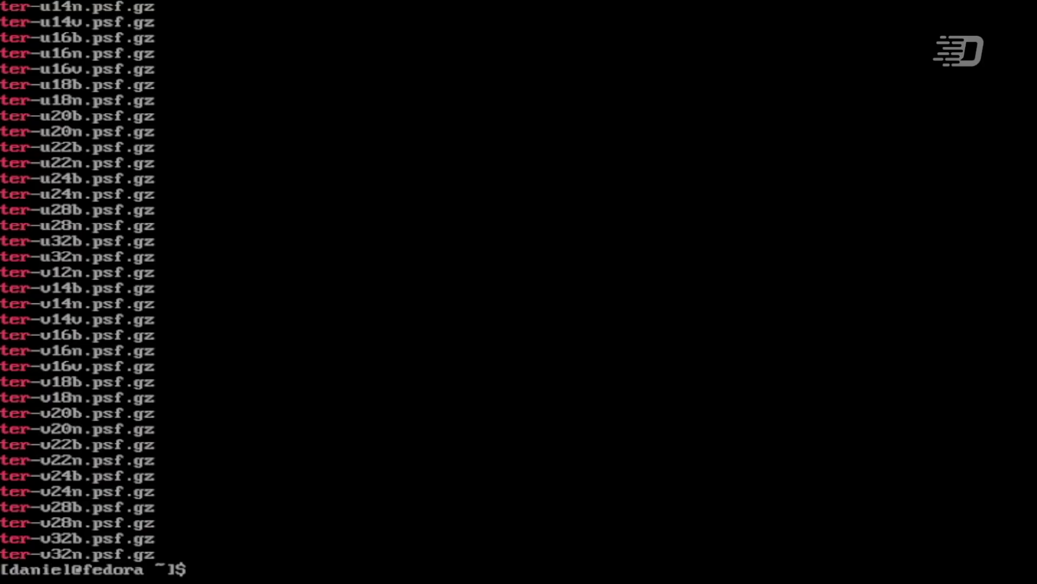
- Set the console font to ter-v16n with the setfont command
text(setfon)
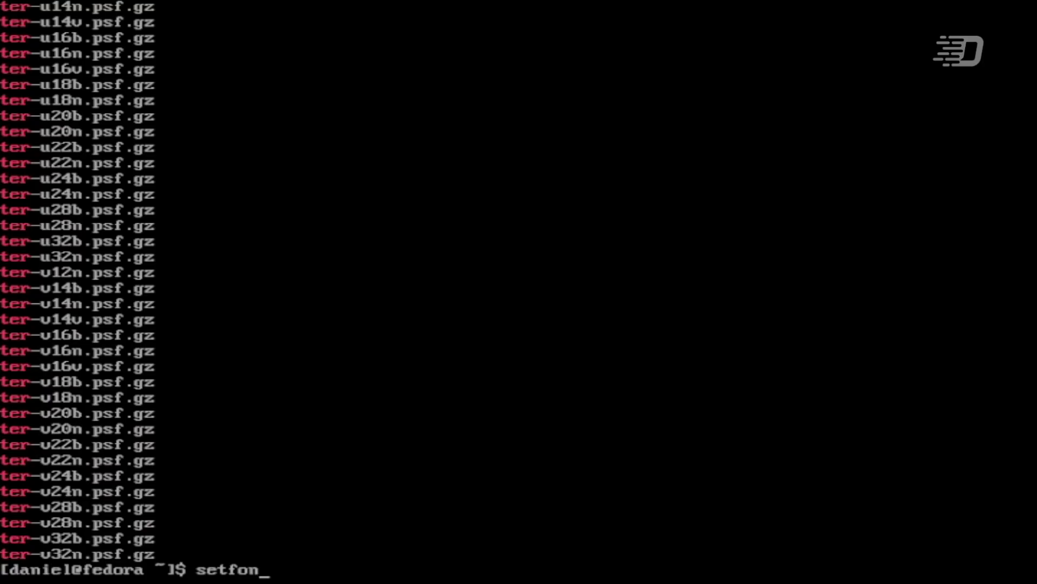
text(t ter-)
text(v61n)
key(BackSpace)
key(BackSpace)
key(BackSpace)
text(16n)
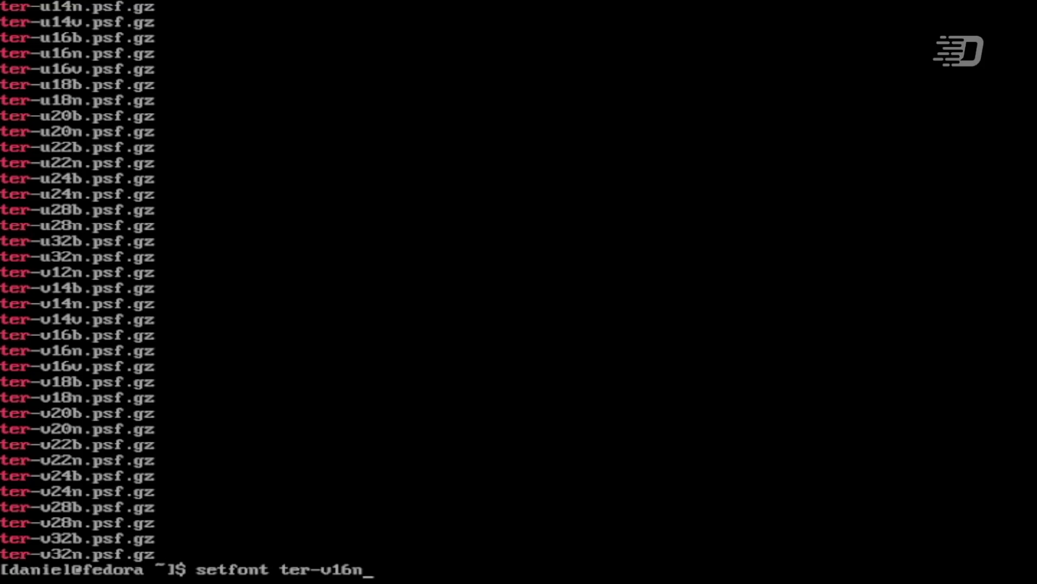
key(Return)
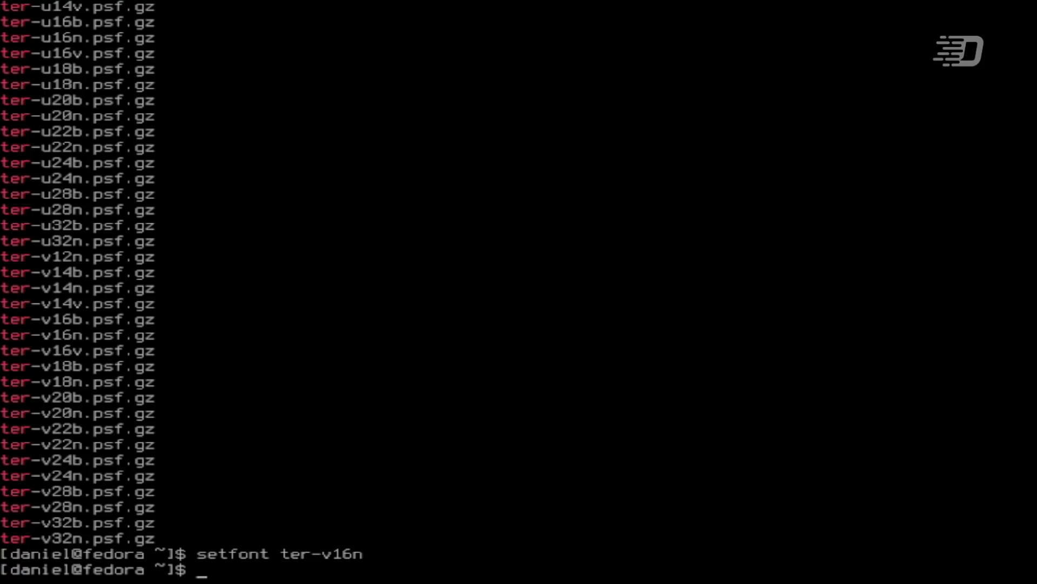